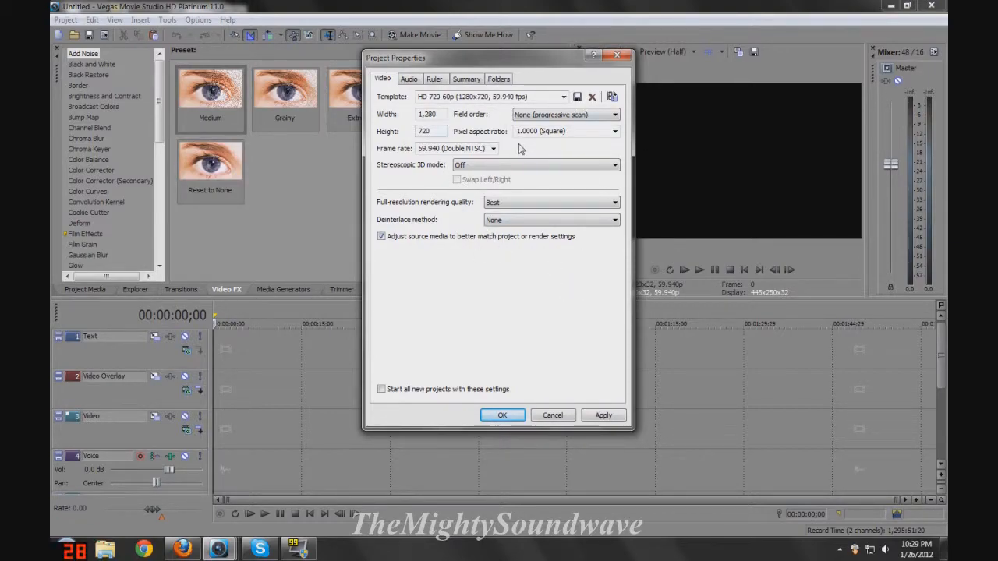
- Set the project's field order to None (progressive scan) and its pixel aspect ratio to 1.0000 (Square)
click(534, 113)
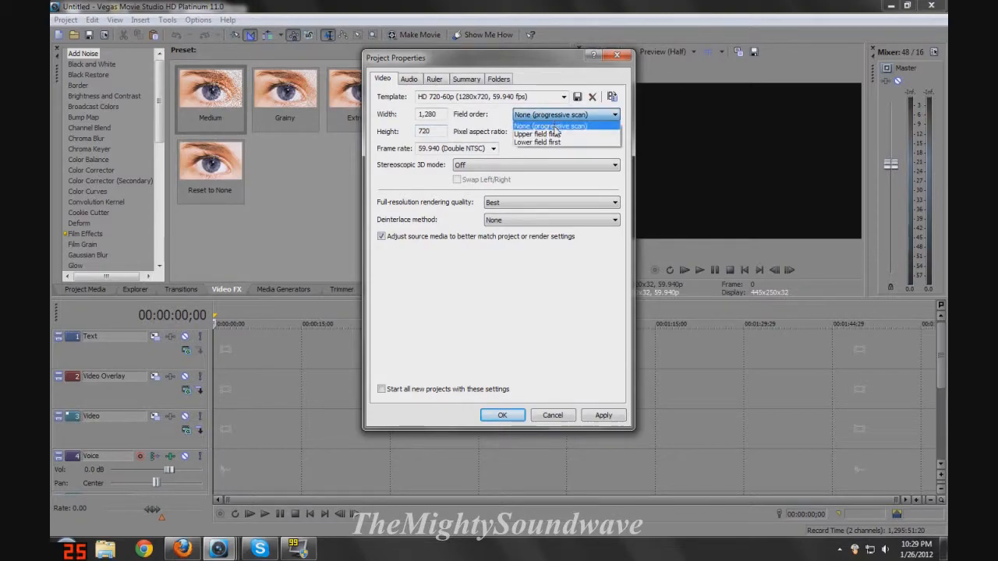
click(555, 126)
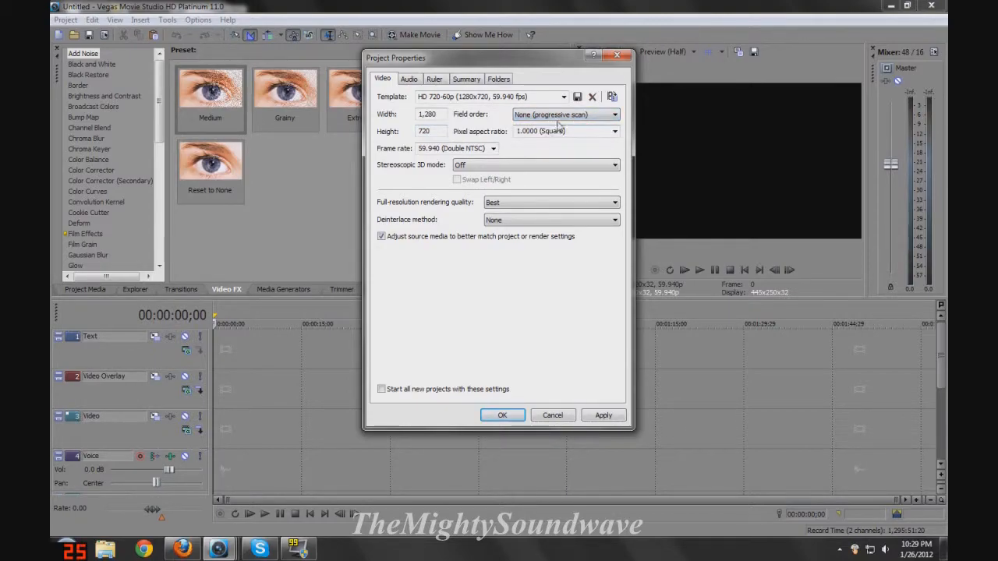
click(615, 132)
key(BackSpace)
text(1)
- Set the project frame rate to 59.940 (Double NTSC)
click(494, 148)
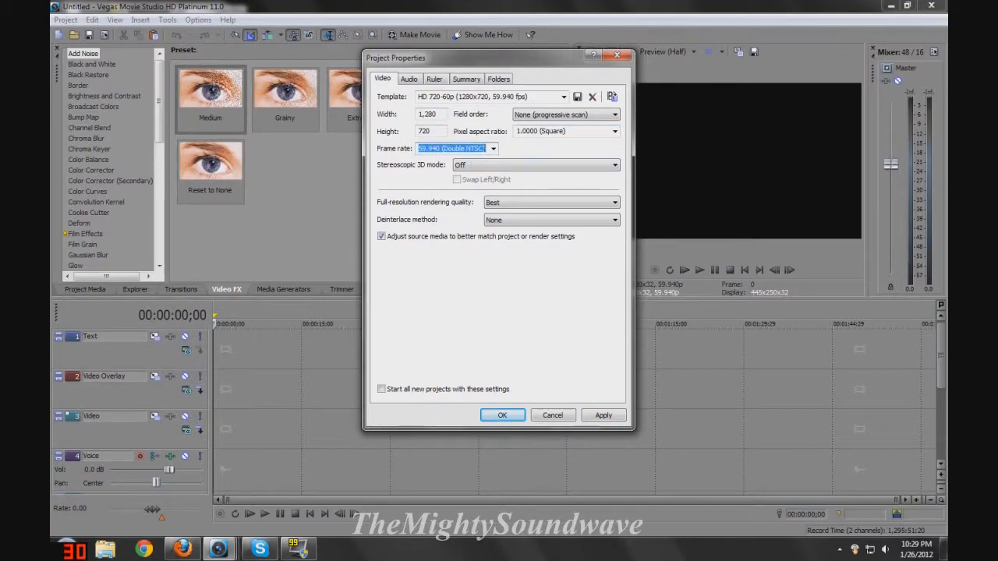
click(492, 148)
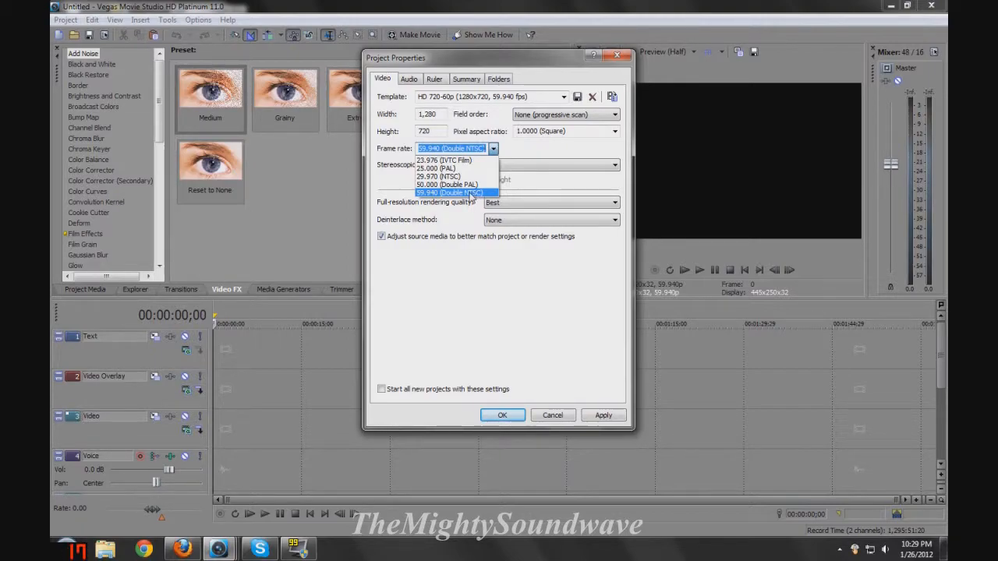
click(472, 194)
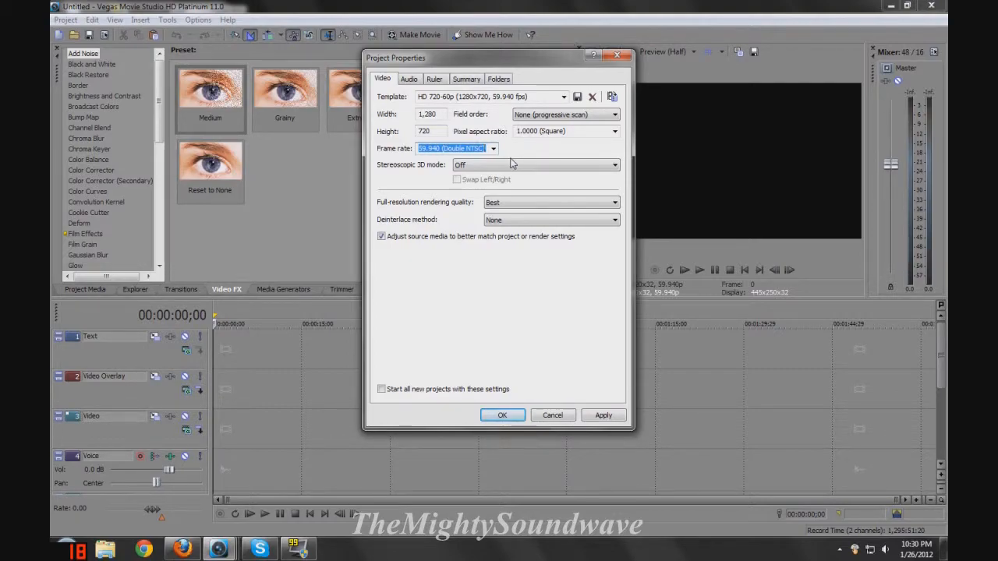
- Set full-resolution rendering quality to Best and deinterlace method to None, and make all new projects start with these settings
click(492, 204)
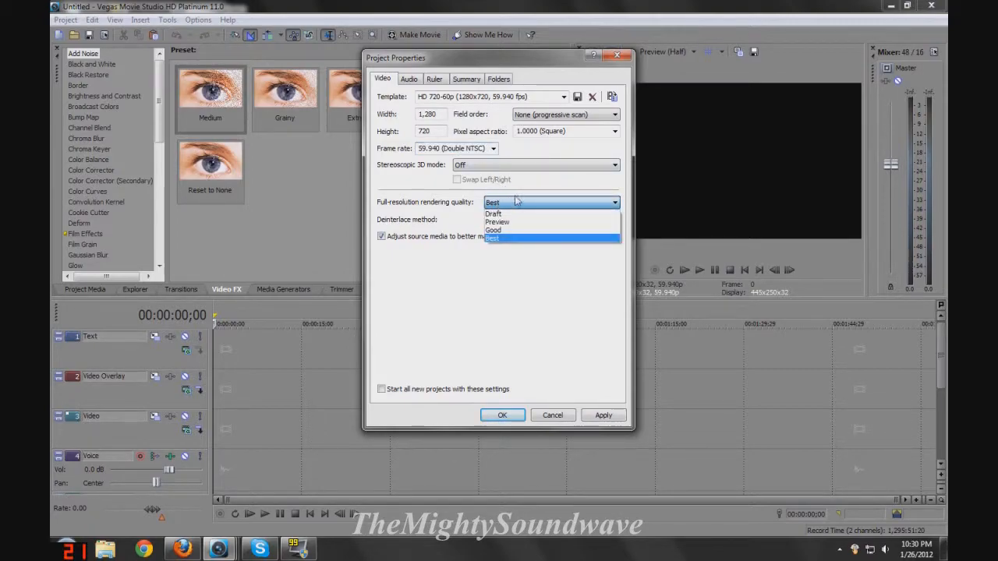
click(493, 241)
click(528, 224)
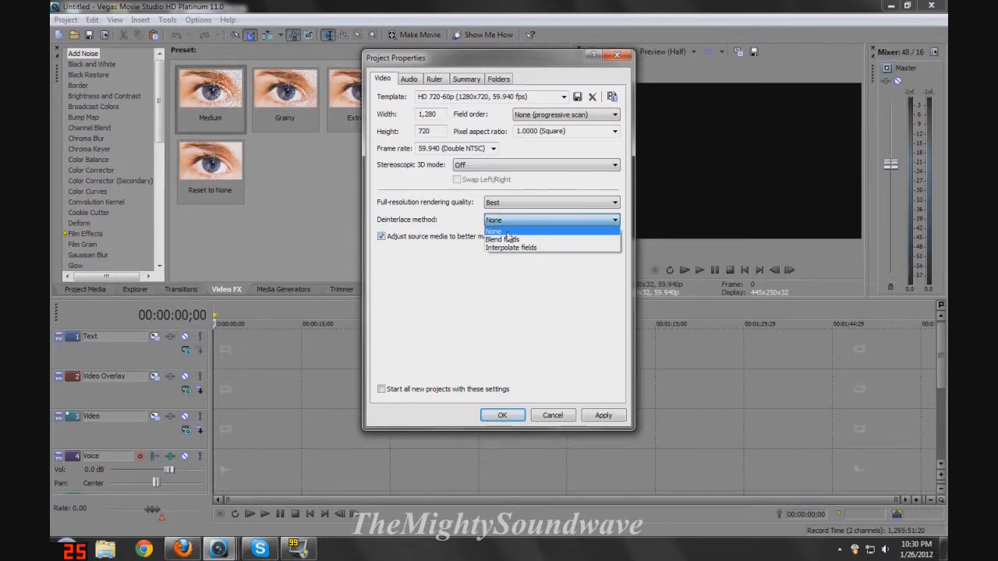
click(507, 232)
click(382, 391)
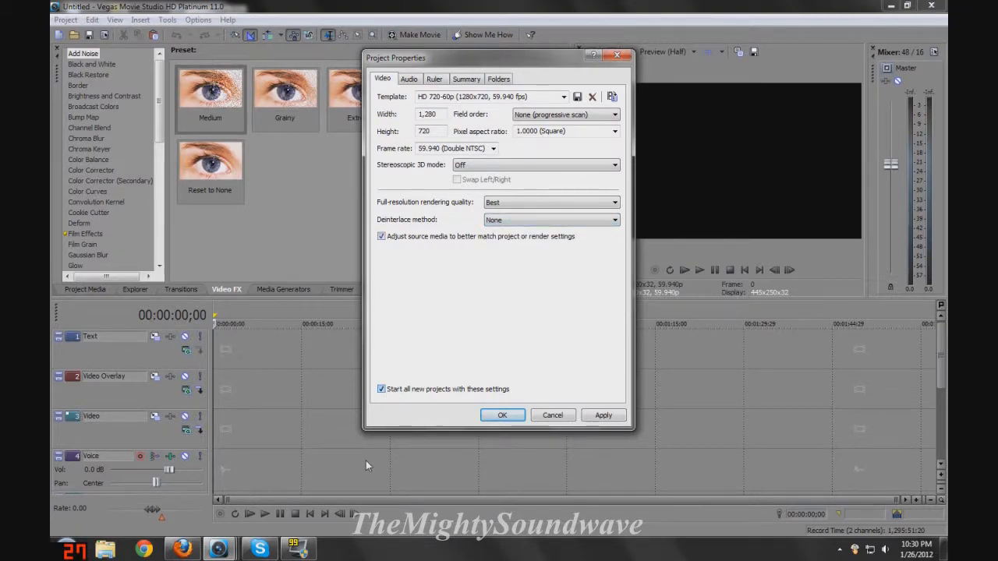
- In the project's audio properties, use the Stereo master bus mode and a sample rate of 48,000 Hz
click(409, 81)
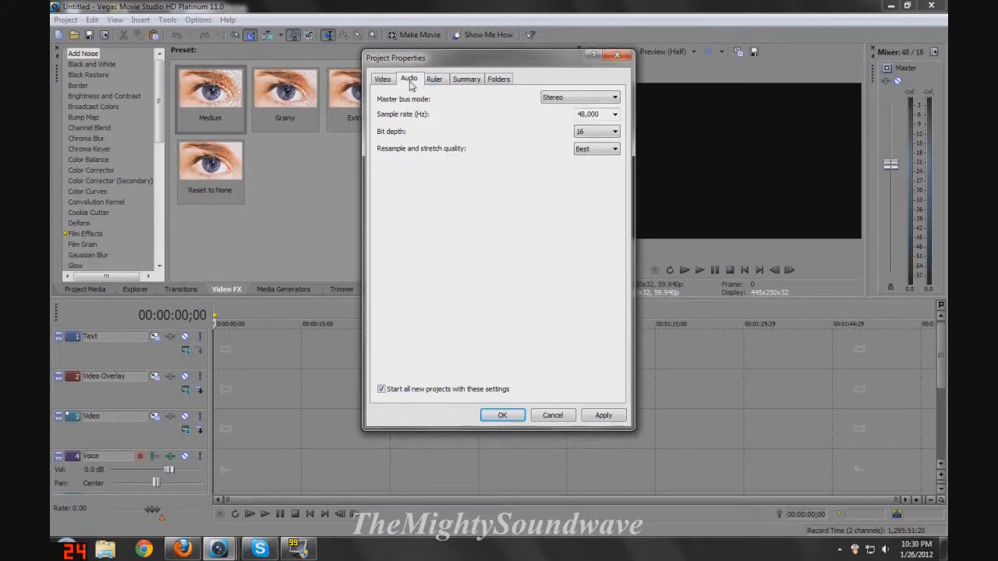
click(561, 100)
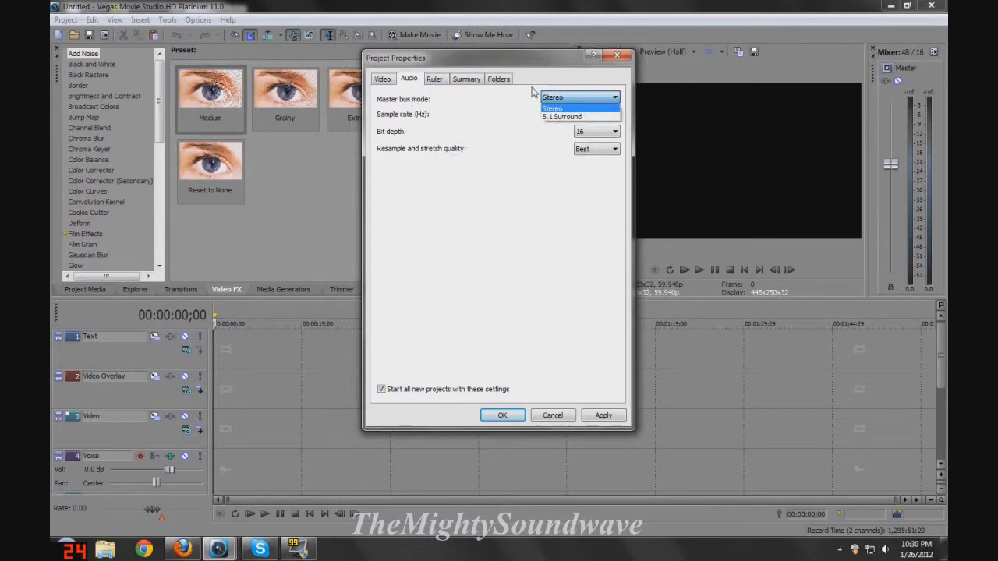
click(517, 93)
click(552, 97)
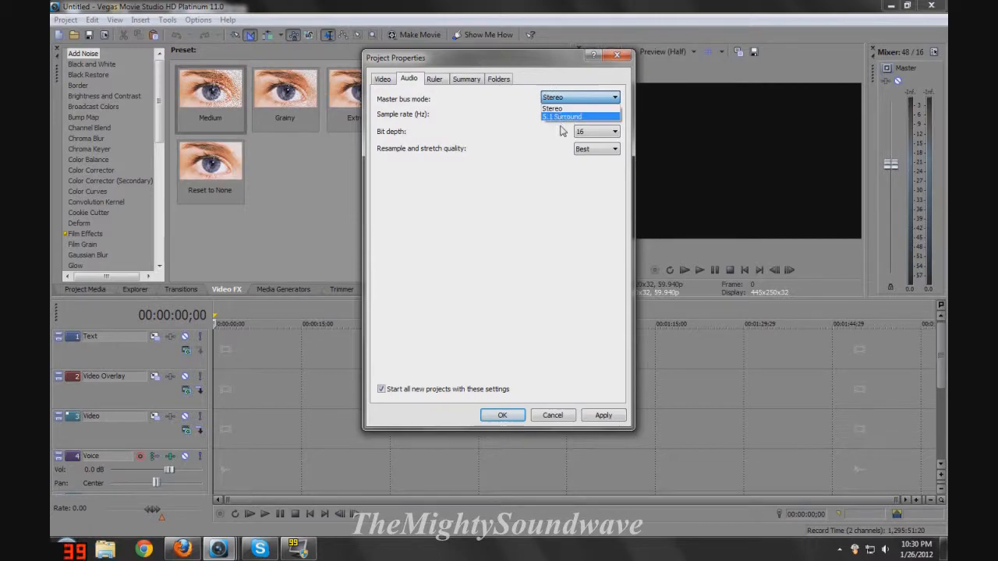
click(515, 96)
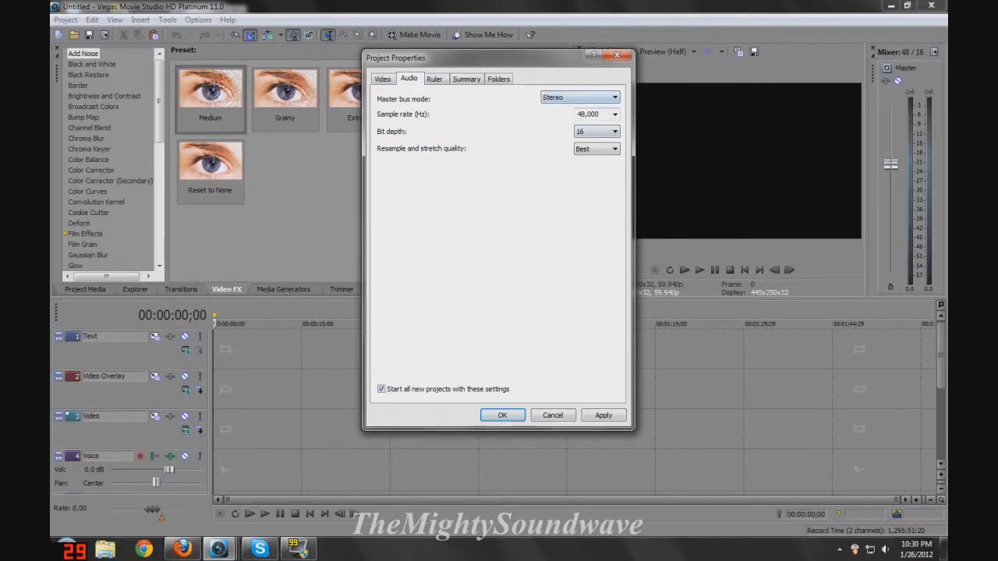
click(614, 114)
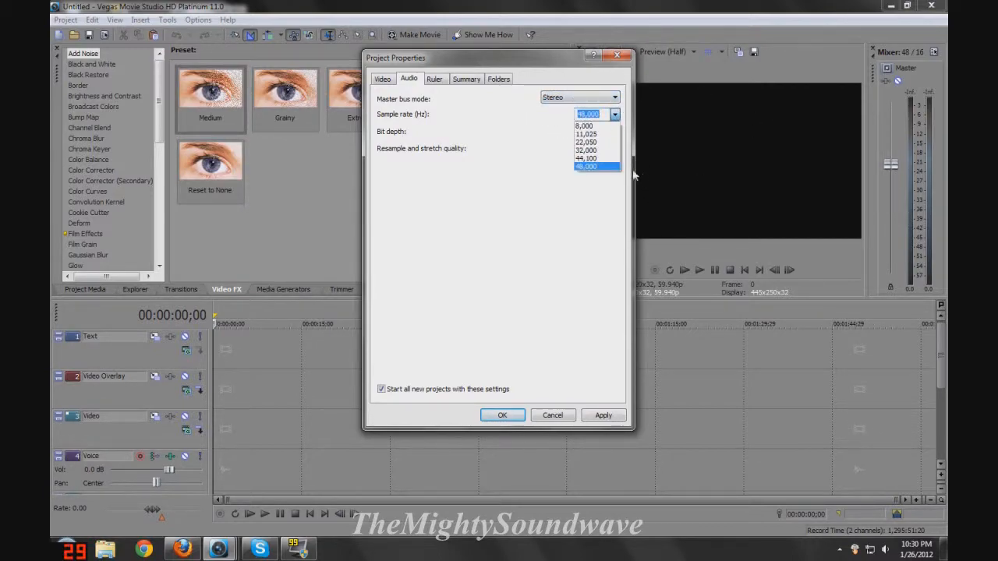
click(599, 170)
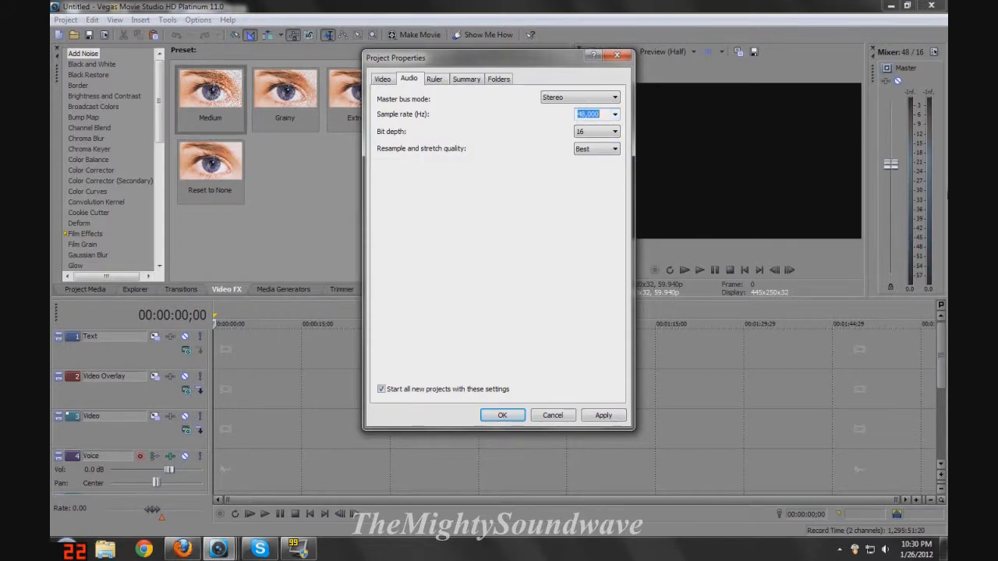
- Keep the audio bit depth at 16, set resample and stretch quality to Best, and accept the project properties
click(606, 132)
click(560, 222)
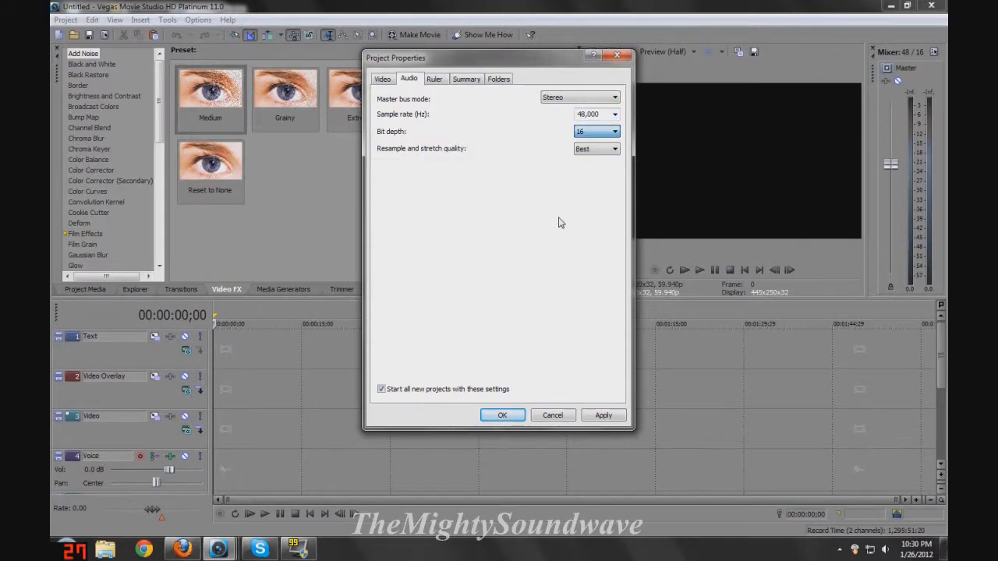
click(597, 149)
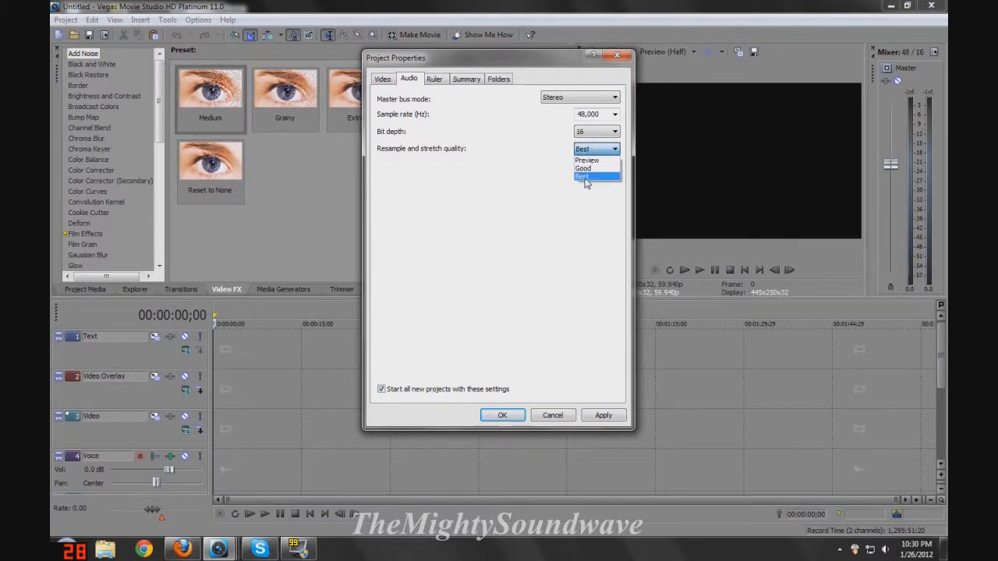
click(586, 178)
click(388, 82)
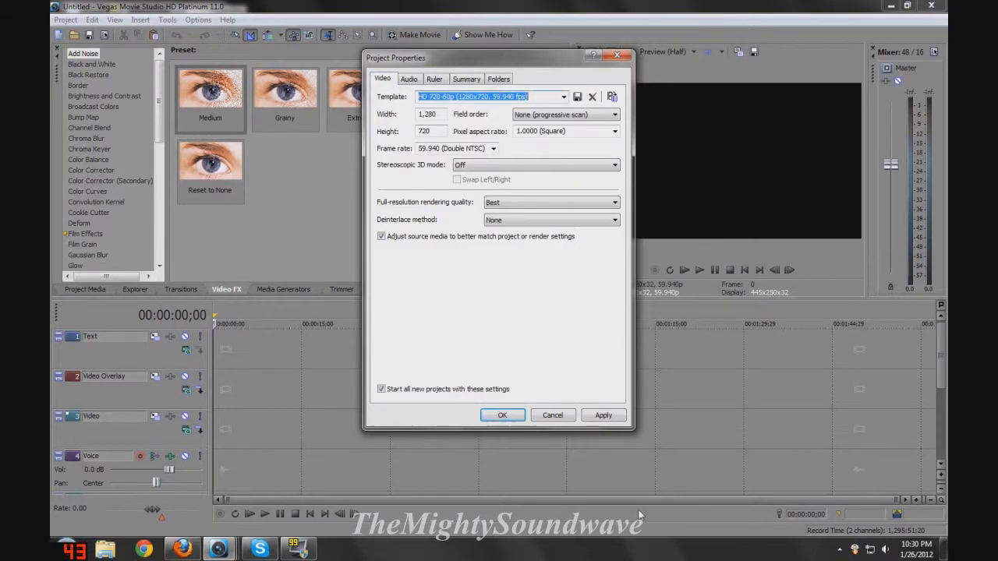
click(503, 415)
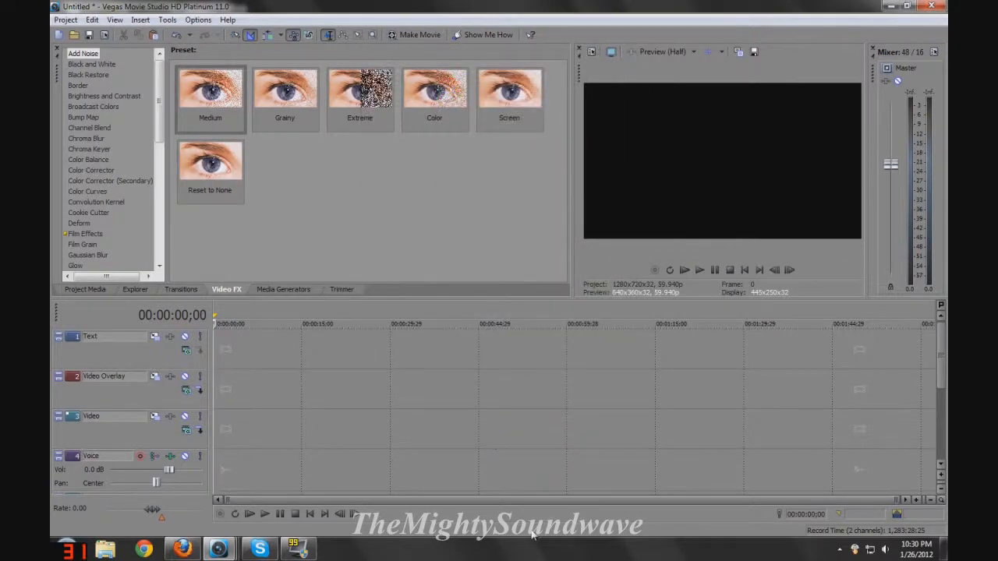
- Open the video file "29 5 Dome TDM MP7" from the MW3 folder of the Videos library onto the timeline
click(75, 35)
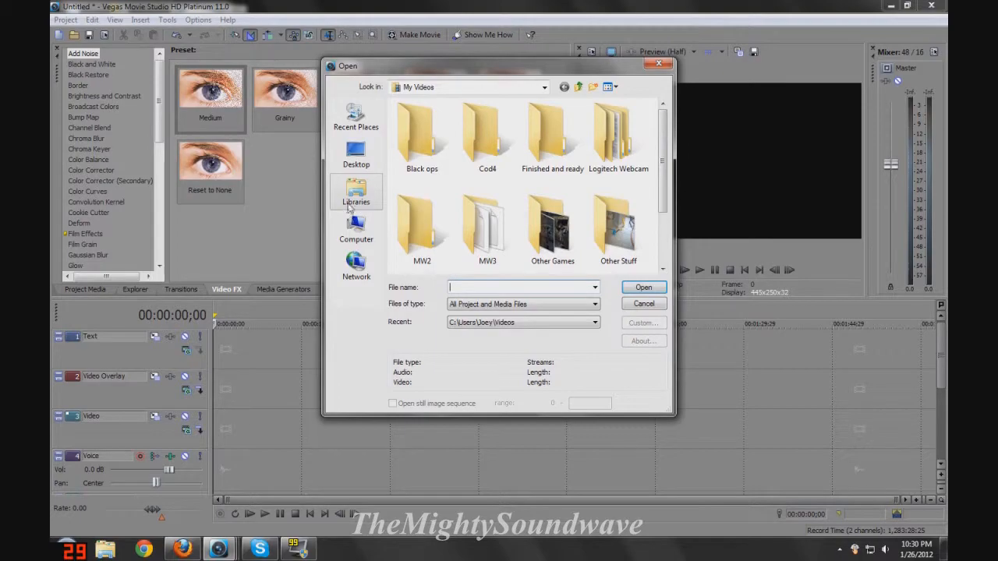
click(353, 199)
double_click(538, 160)
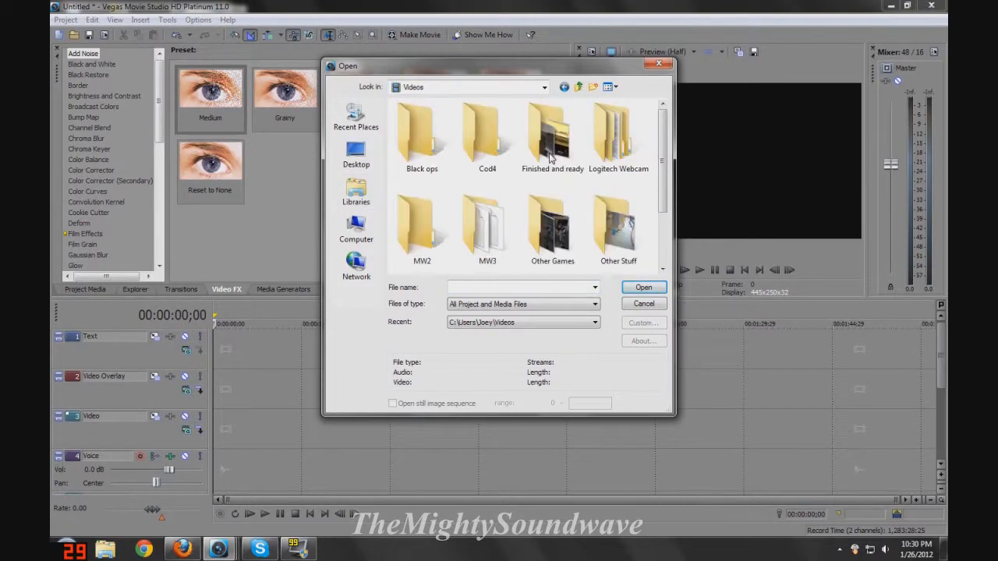
double_click(481, 226)
click(468, 249)
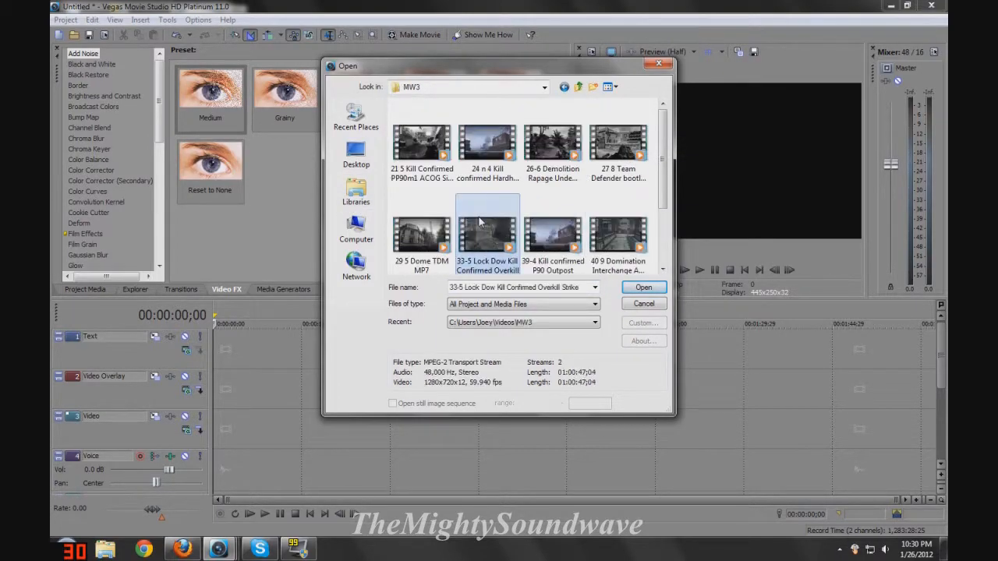
click(427, 238)
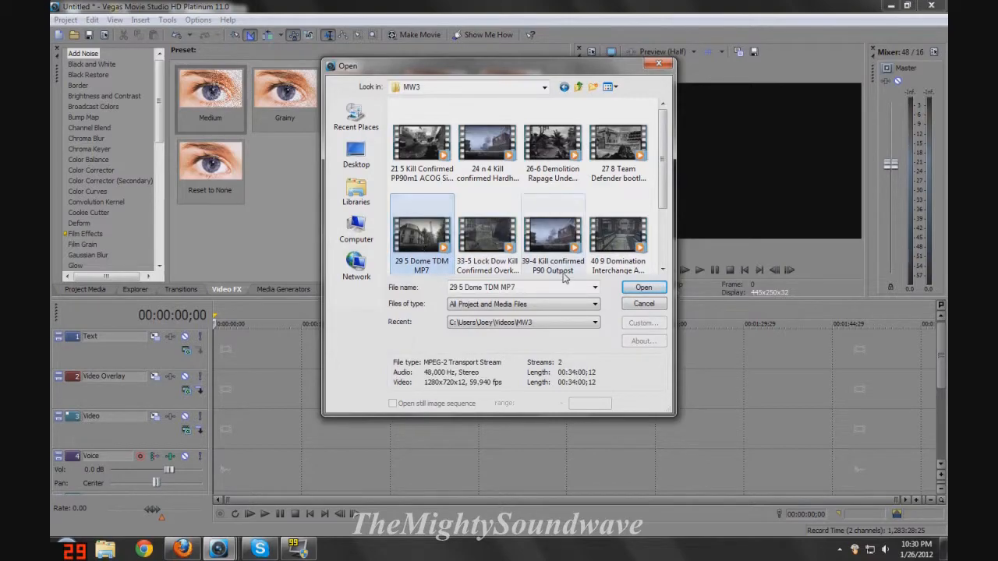
click(644, 289)
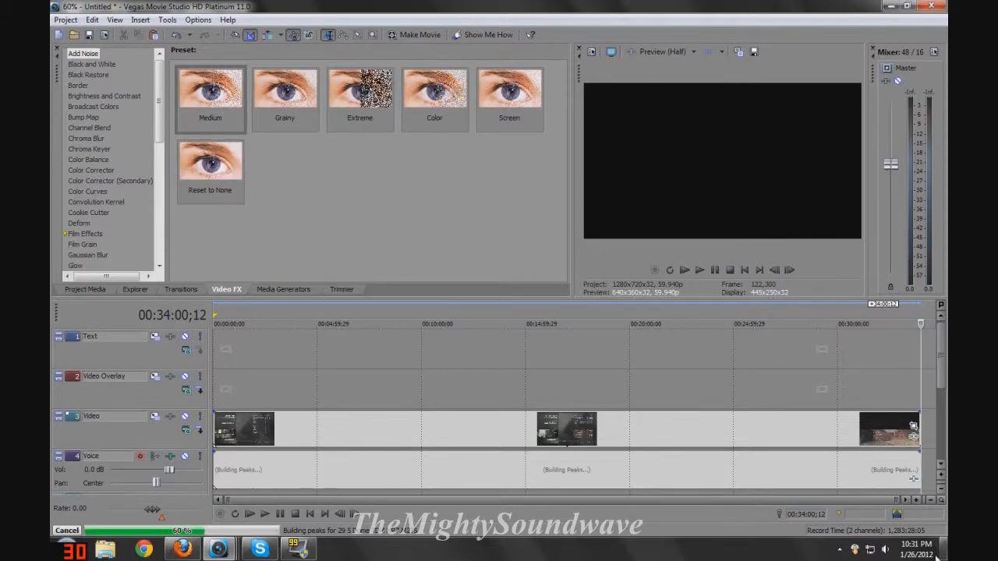
- Split the gameplay clip and its audio at about 00:28:24;07
click(804, 460)
click(804, 428)
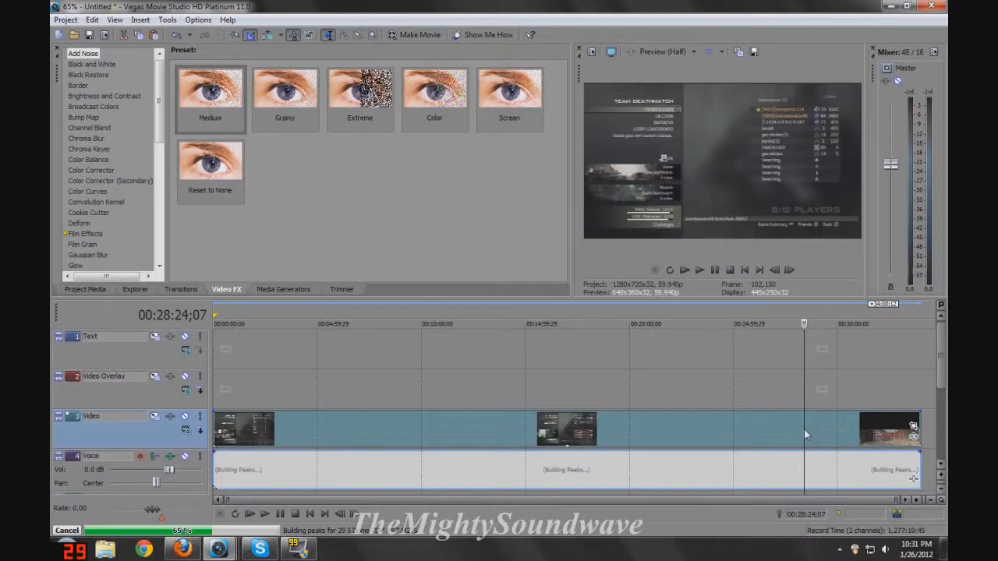
key(s)
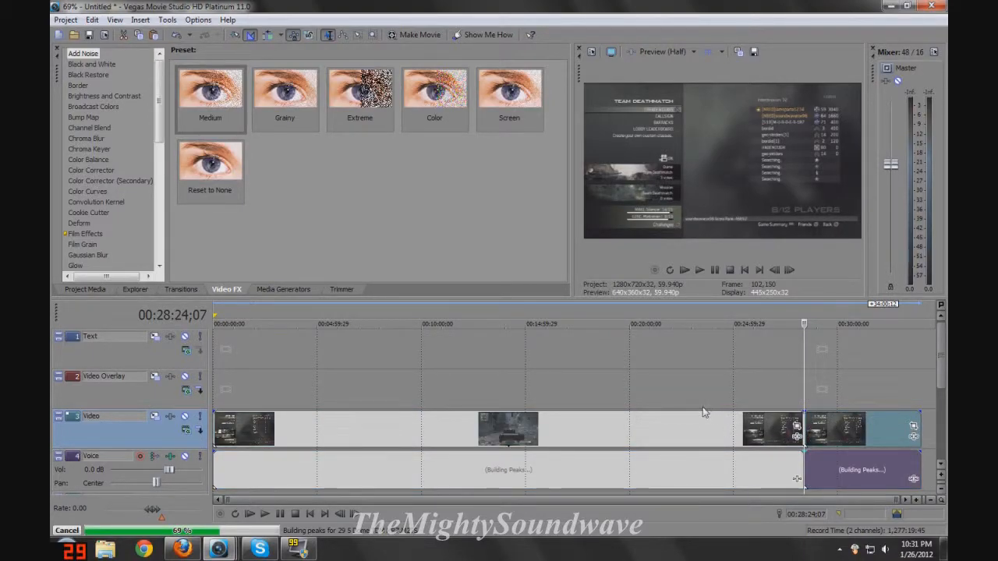
- Delete the long section before the split and move the remaining clip to the start of the timeline
click(637, 428)
right_click(656, 429)
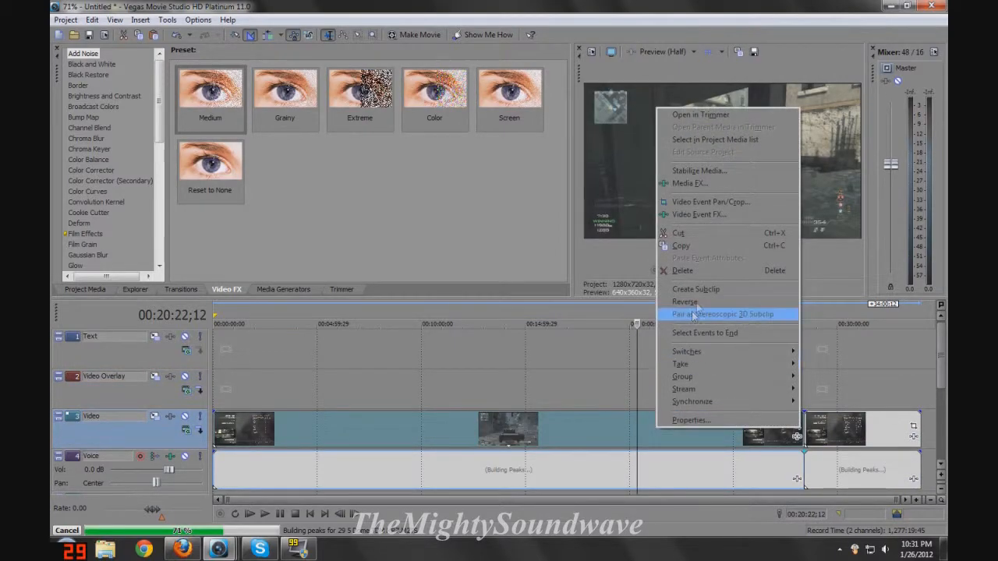
click(682, 270)
drag(849, 421, 258, 414)
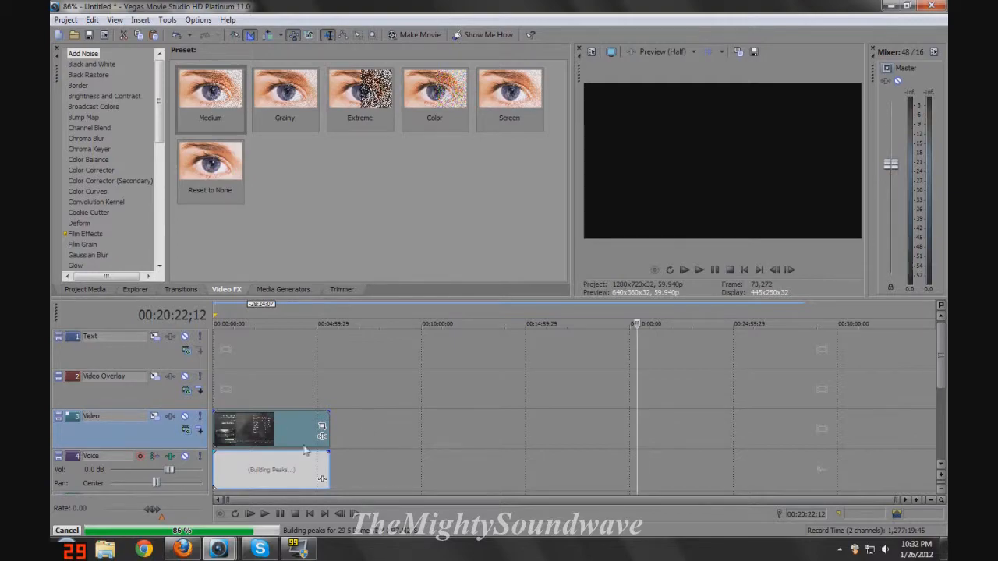
- Split the remaining clip at about 00:01:02;27 and delete the lobby section before the split
click(254, 427)
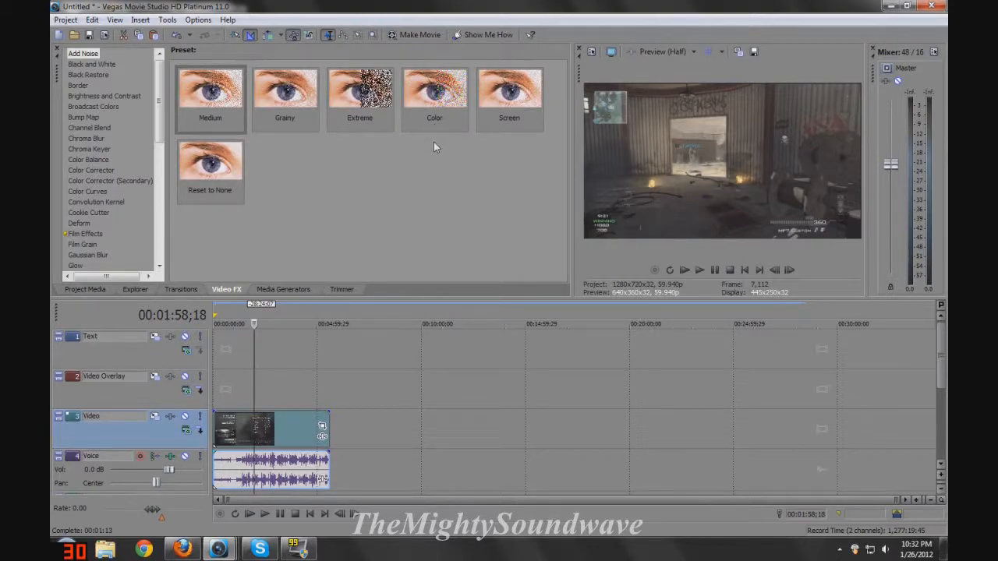
click(236, 466)
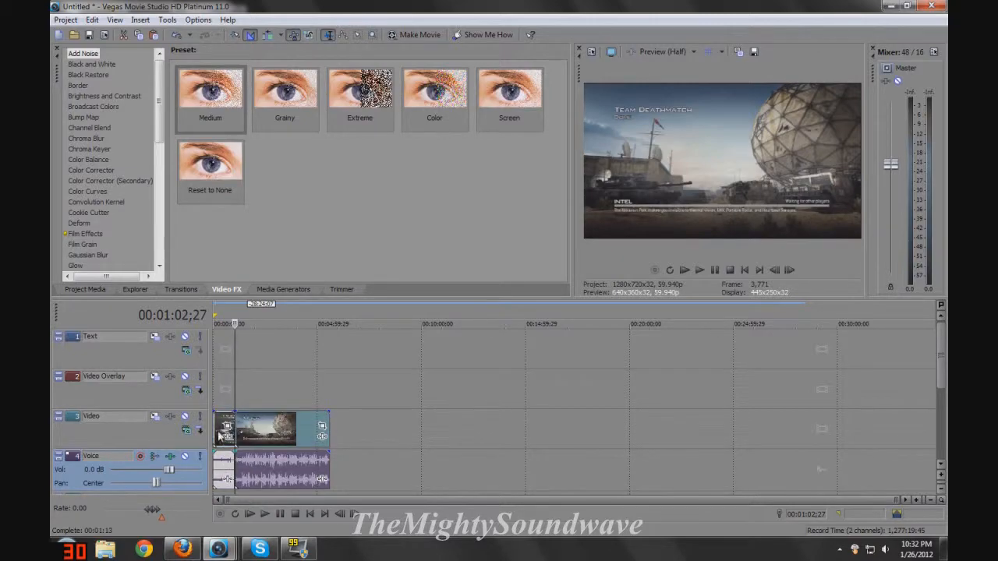
right_click(224, 429)
click(328, 269)
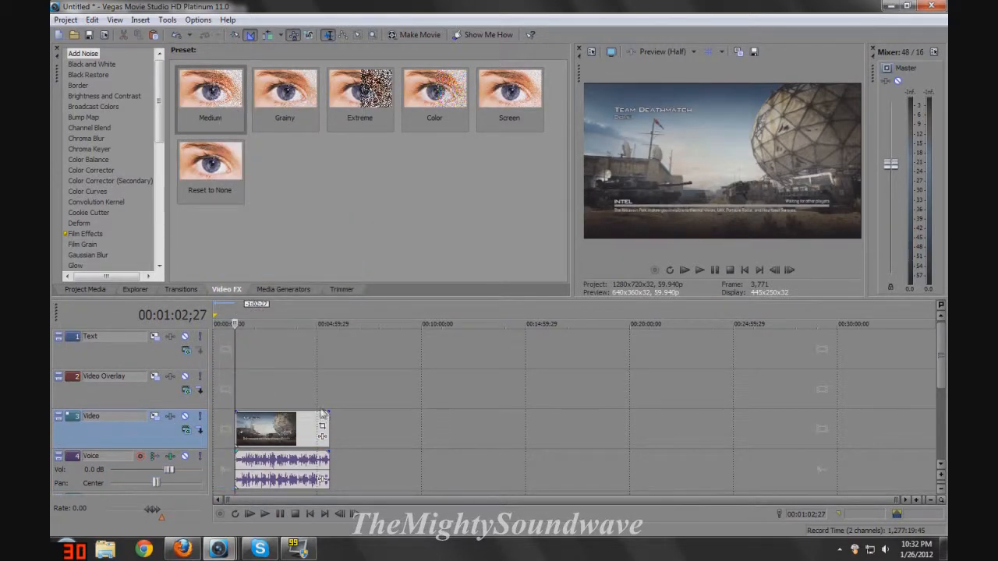
- Move the trimmed clip with its audio back to the start of the timeline
click(324, 423)
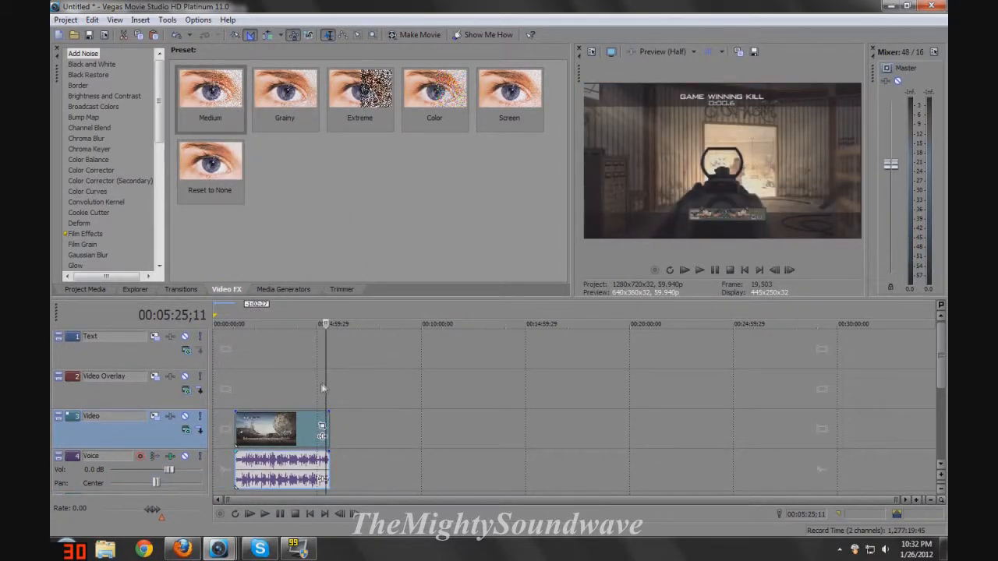
drag(271, 441, 248, 441)
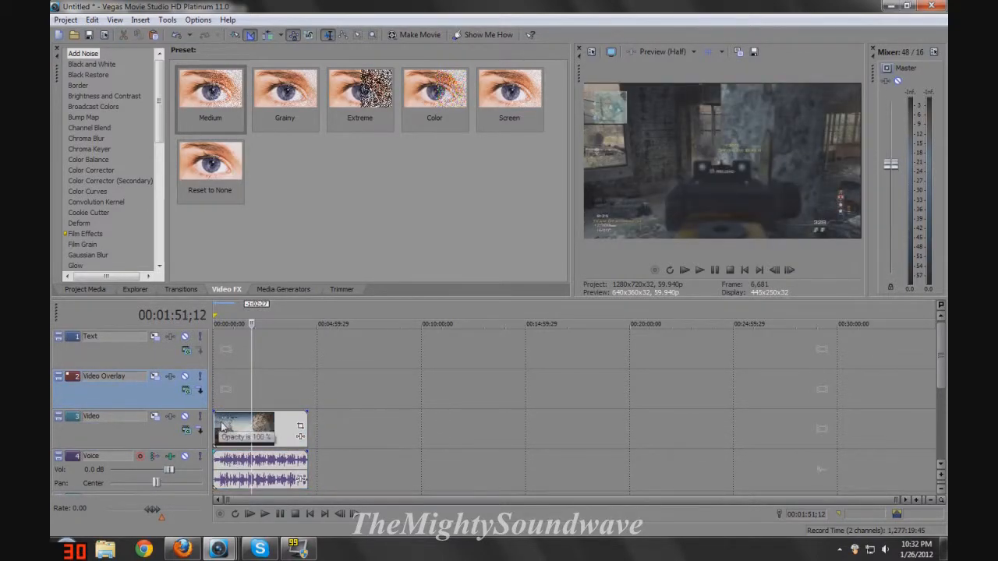
- Add a short fade-in at the beginning of the video clip and preview it, pausing at about 00:00:07;26
click(224, 425)
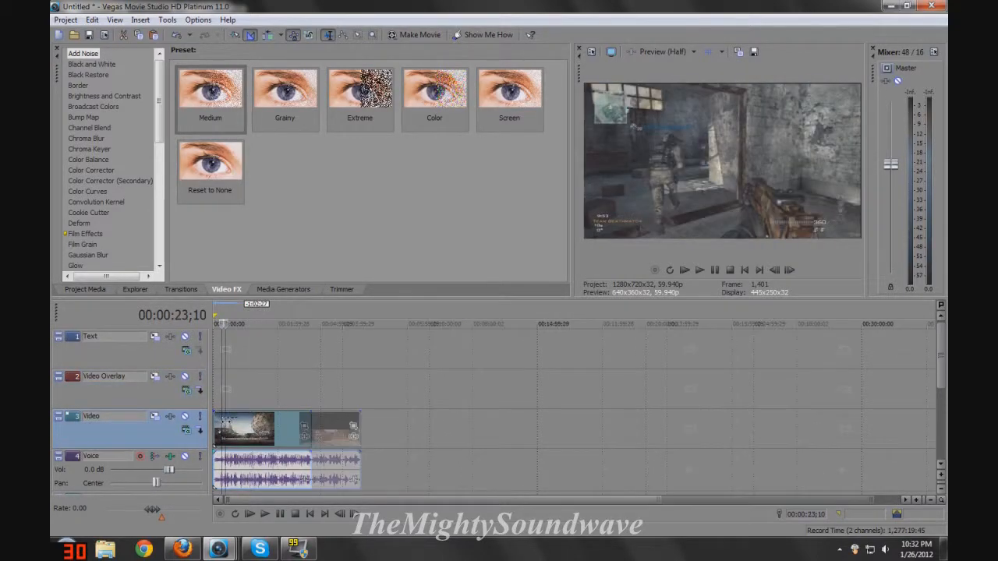
scroll(223, 416, up, 3)
drag(216, 414, 218, 419)
click(698, 270)
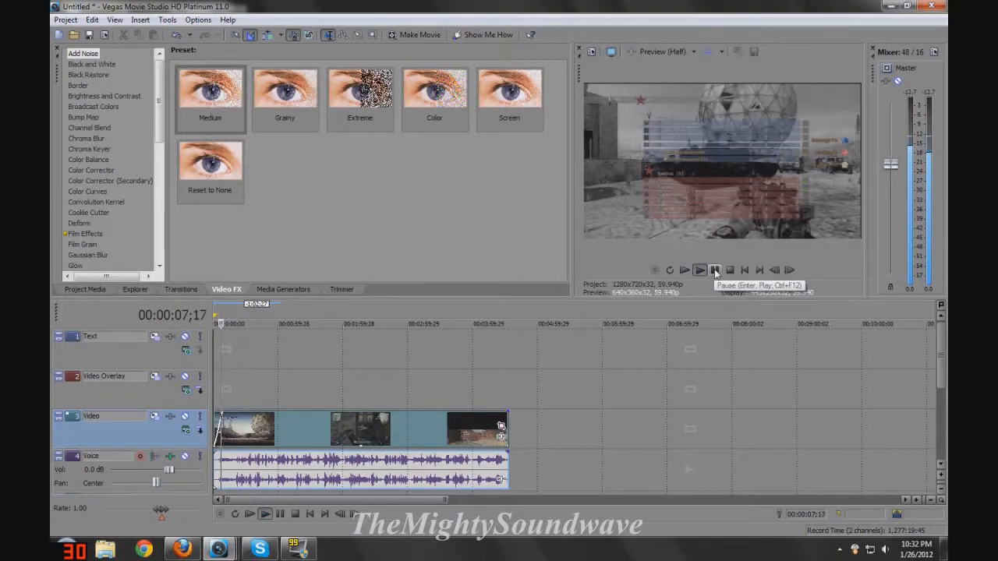
click(714, 269)
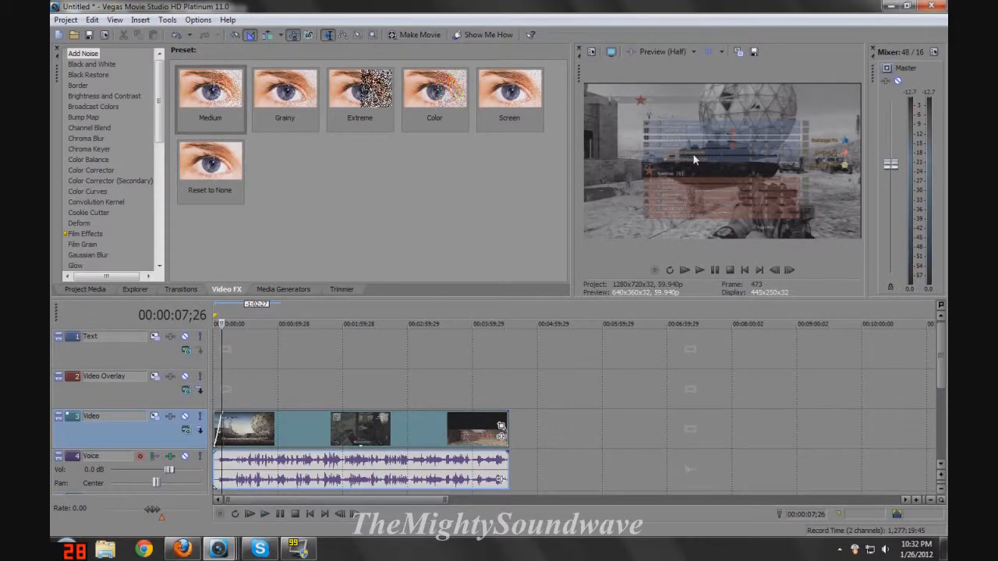
- In the video clip's properties, turn off Maintain aspect ratio and set resampling to Disable resample
click(340, 430)
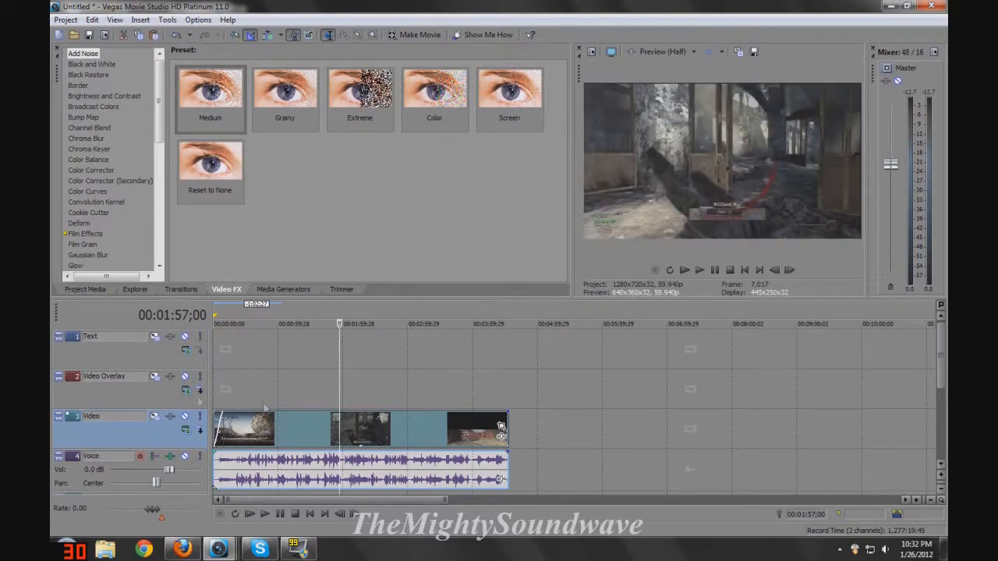
right_click(363, 427)
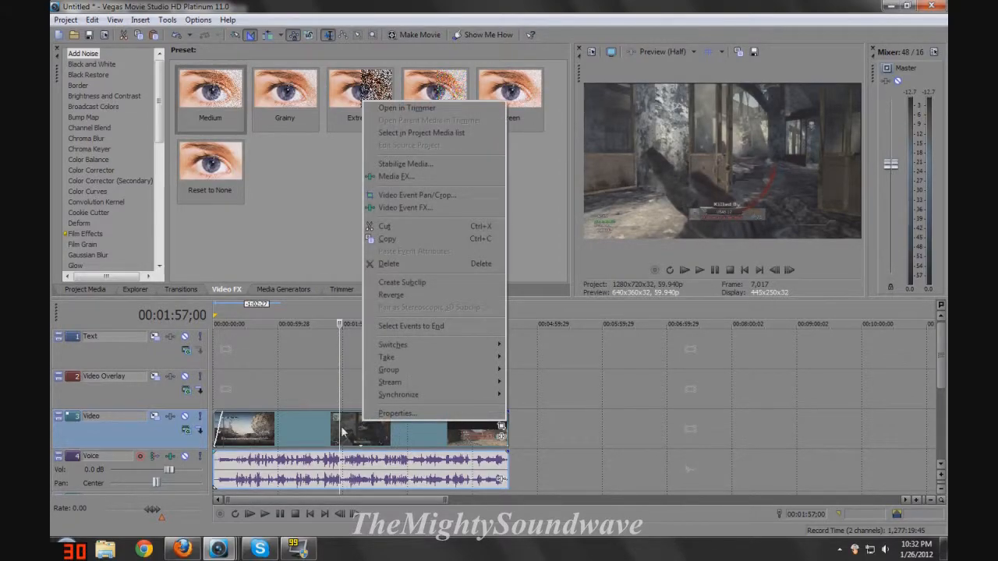
click(396, 413)
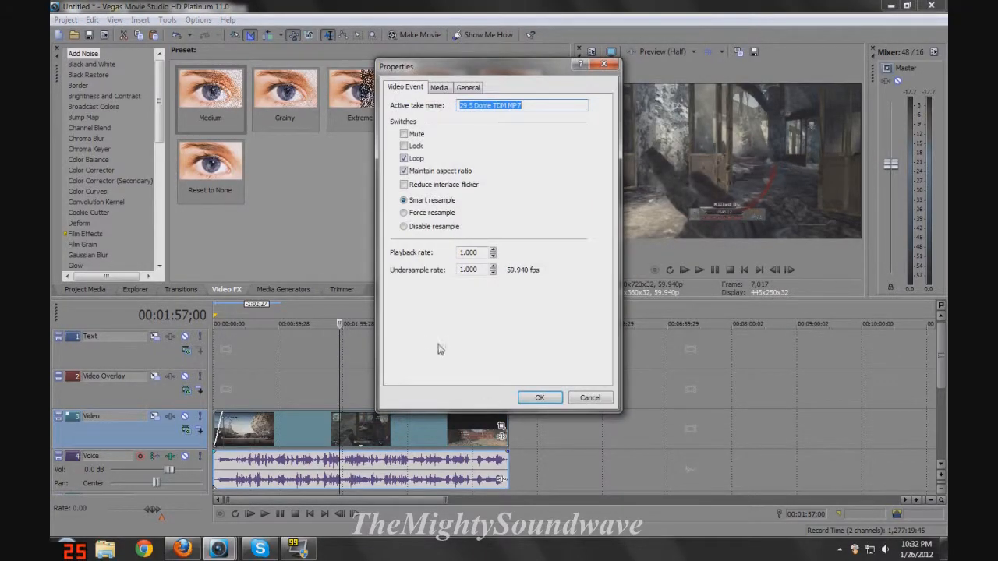
click(407, 172)
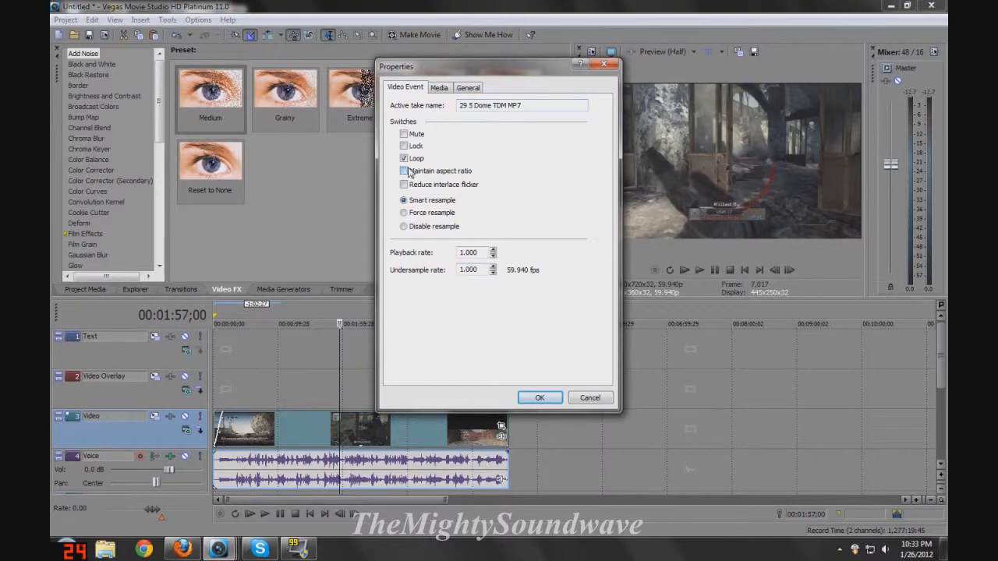
click(404, 227)
click(539, 398)
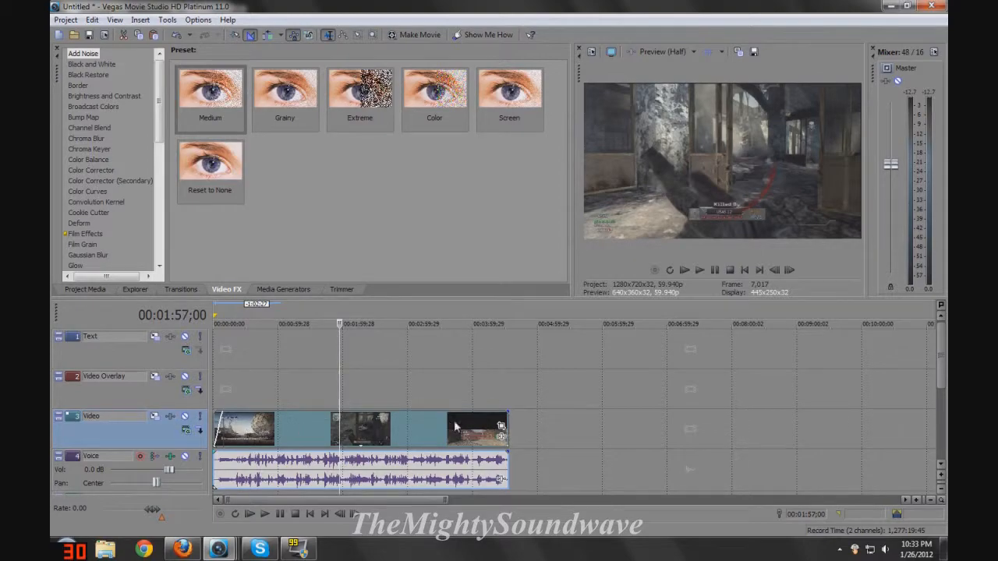
- Open Event Pan/Crop for the video clip and shrink the crop frame proportionally to about 1,264 by 711
click(500, 427)
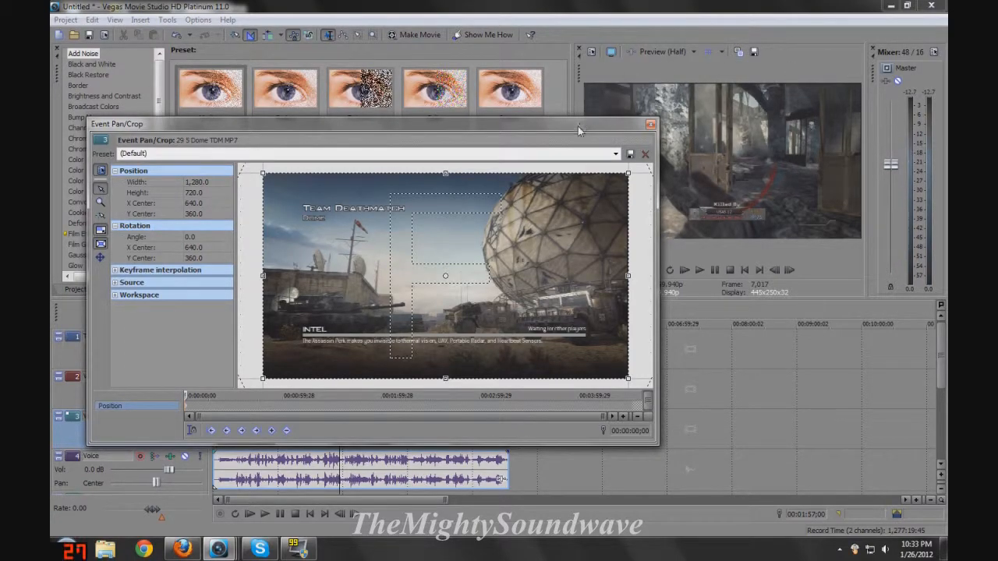
drag(578, 127, 486, 147)
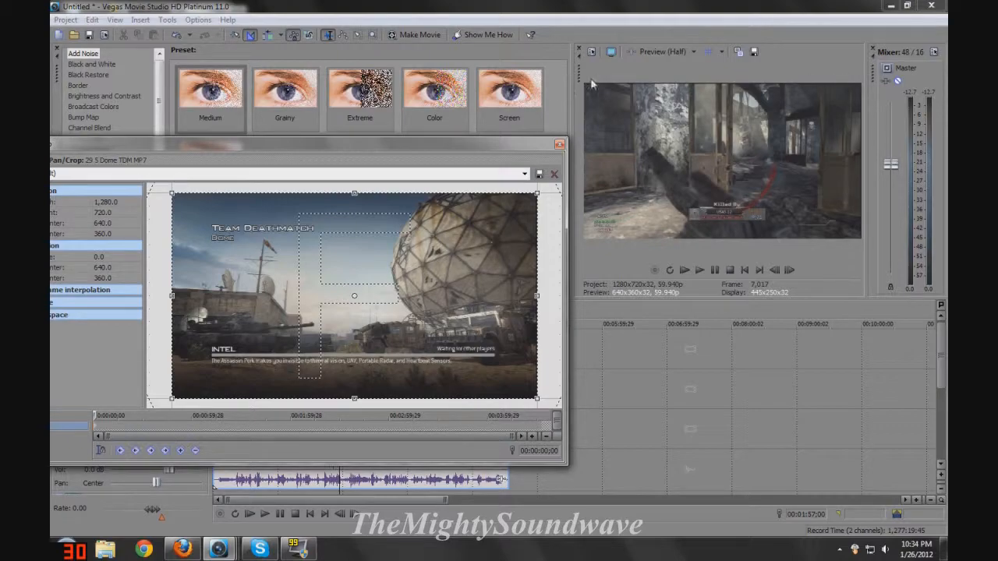
drag(485, 147, 529, 114)
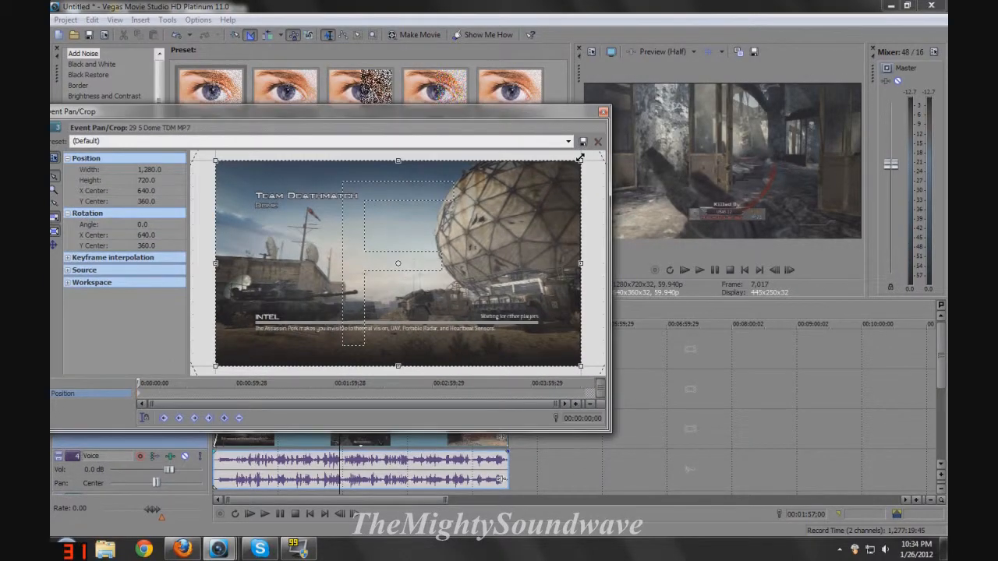
drag(583, 161, 580, 160)
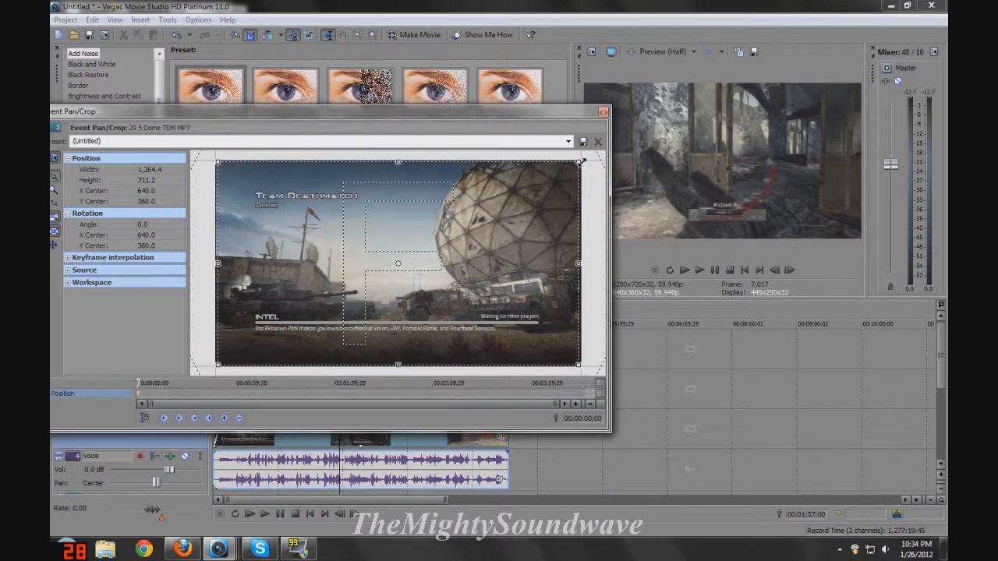
- Enter a placeholder name for the crop preset and close the Event Pan/Crop window
text(dfgkjdfl)
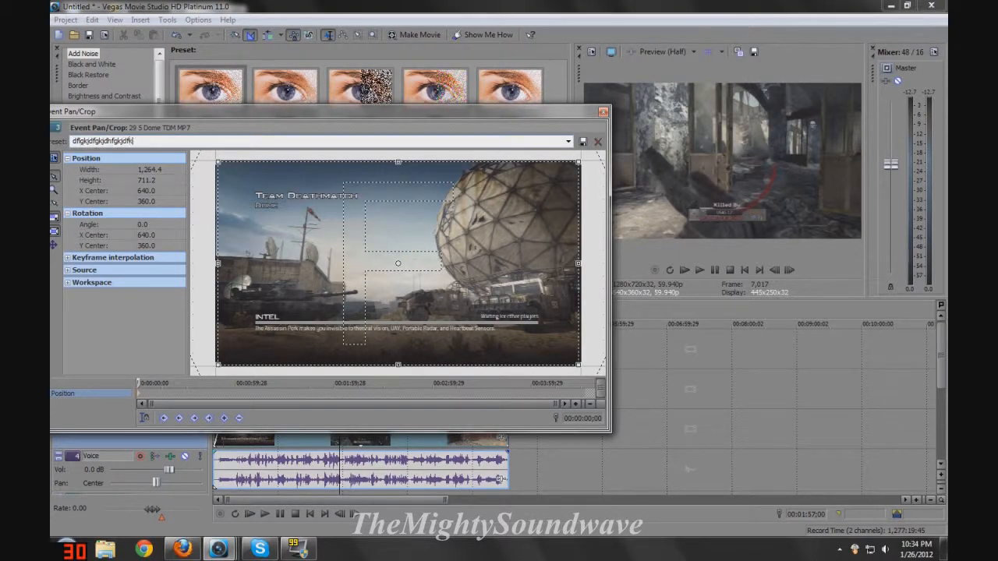
click(568, 142)
click(261, 113)
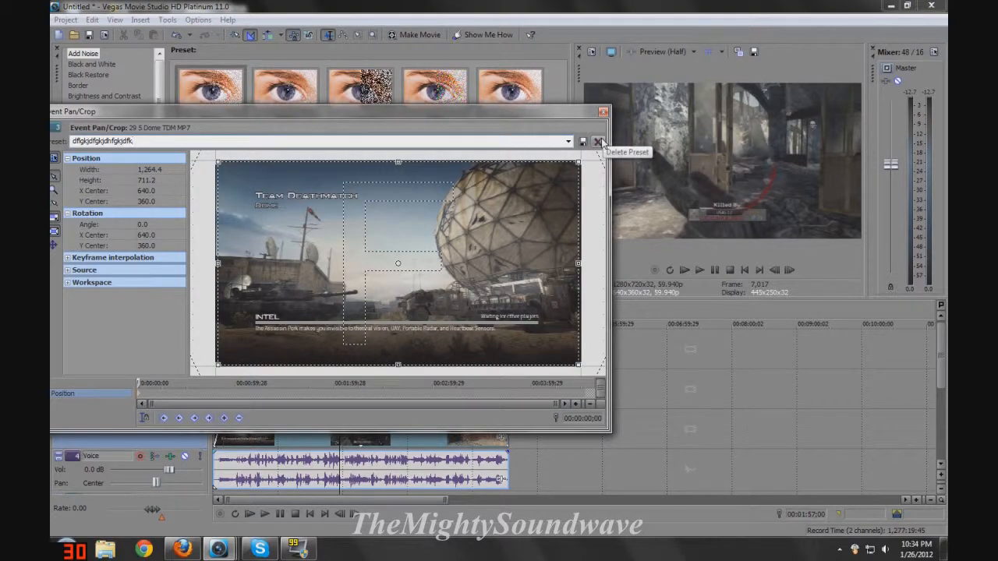
click(603, 114)
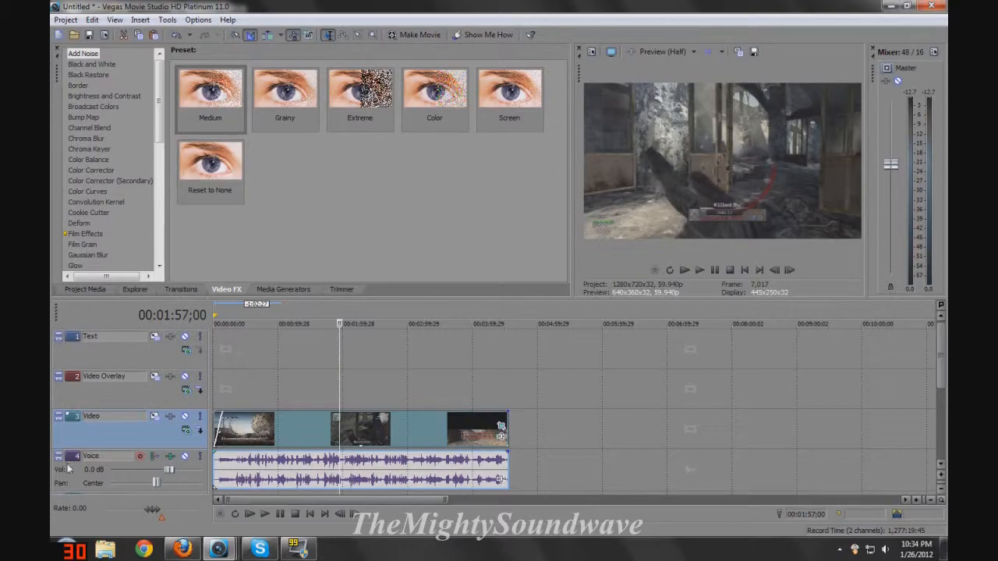
- Look through the video effects list and examine the presets of Sharpen, Quick Blur and Mask Generator
scroll(165, 68, down, 7)
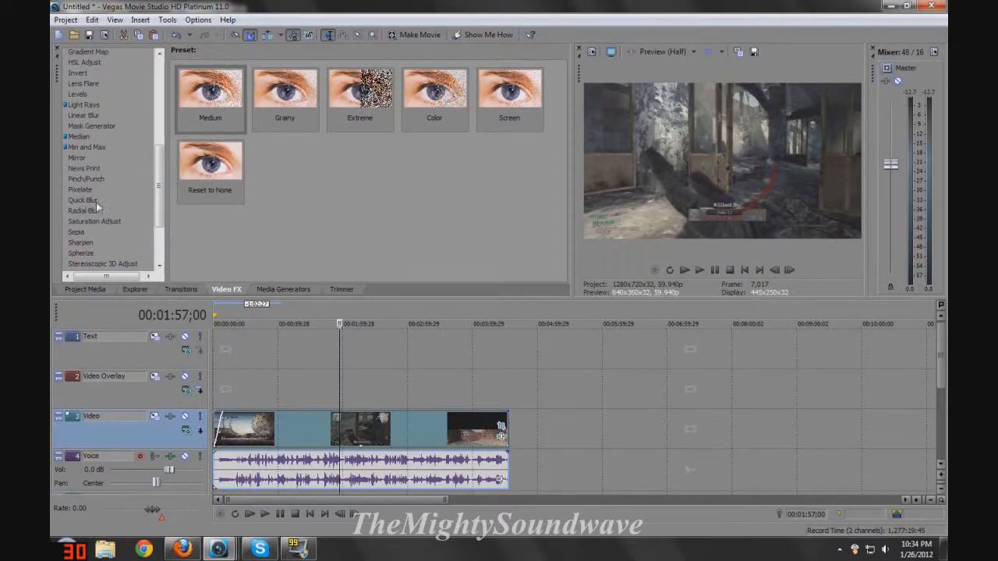
click(81, 242)
drag(367, 84, 269, 424)
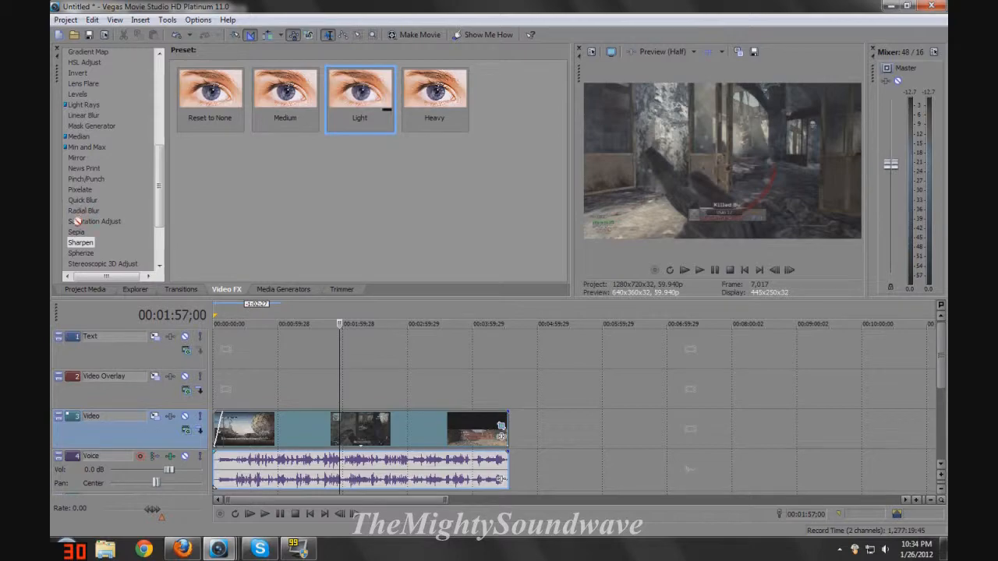
click(76, 231)
click(90, 200)
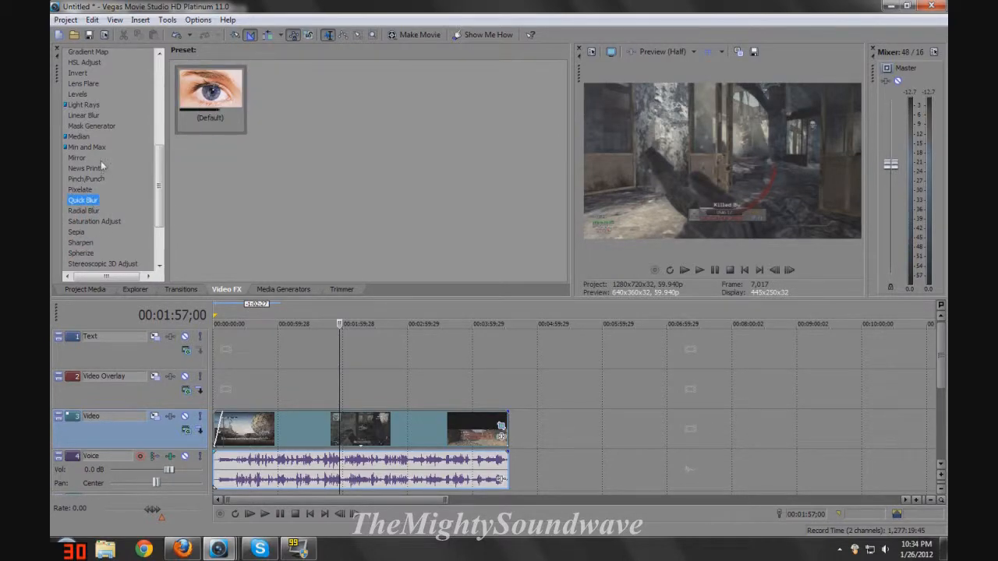
click(92, 125)
scroll(103, 124, up, 5)
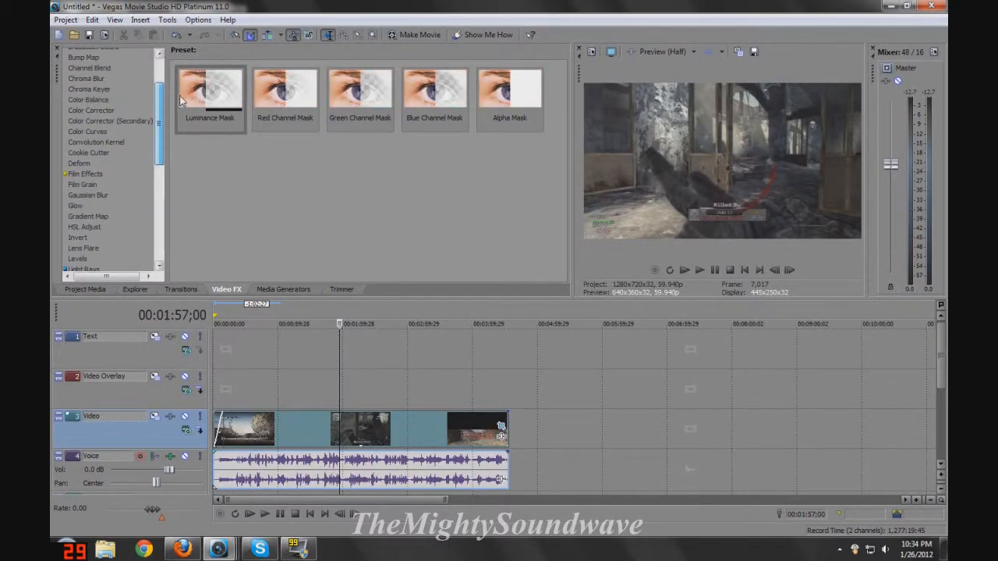
drag(159, 103, 151, 179)
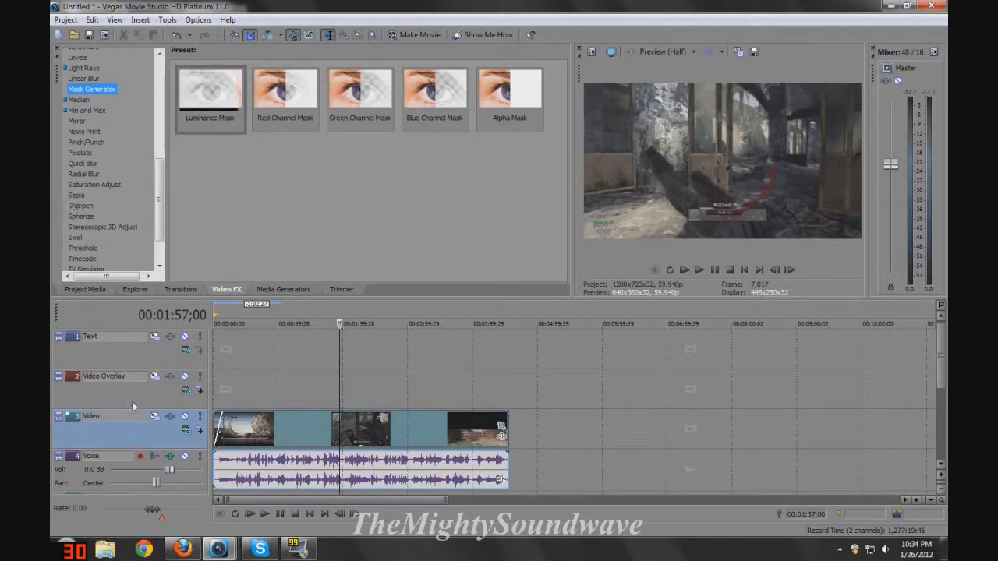
- Apply the Light preset of the Sharpen effect to the whole Video track and close its settings
click(86, 206)
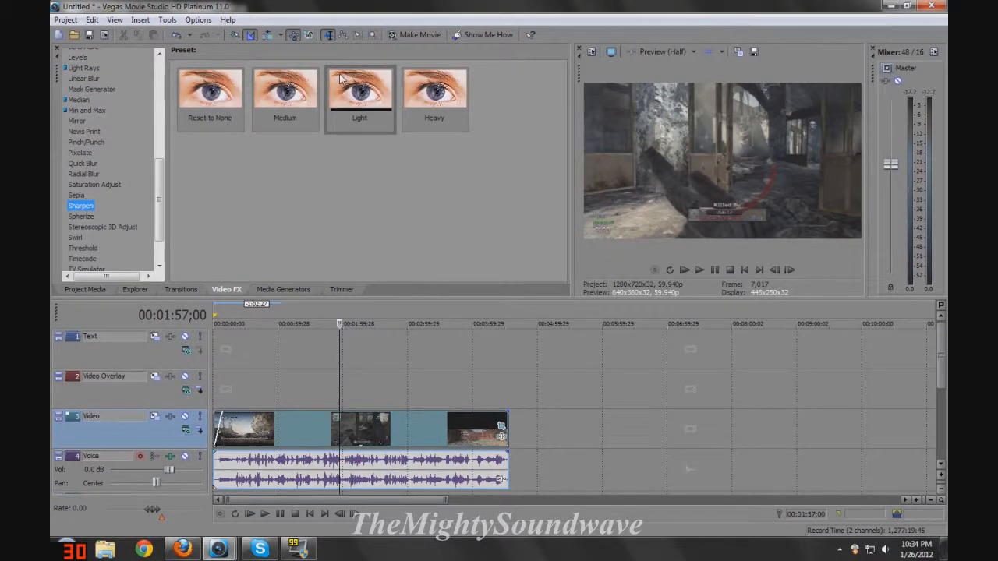
click(361, 87)
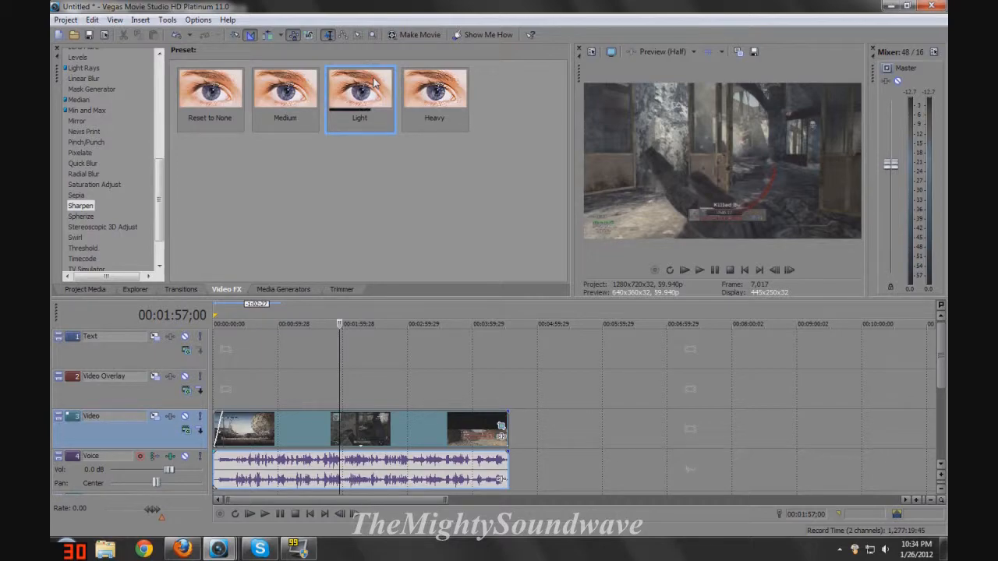
drag(372, 92, 373, 428)
drag(849, 429, 731, 422)
drag(360, 399, 428, 432)
drag(209, 466, 148, 423)
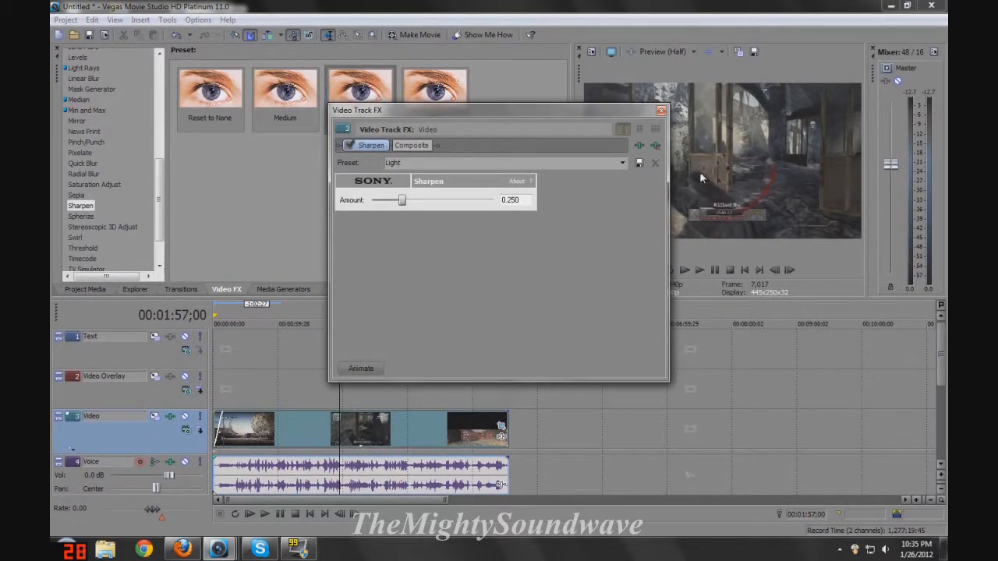
click(661, 110)
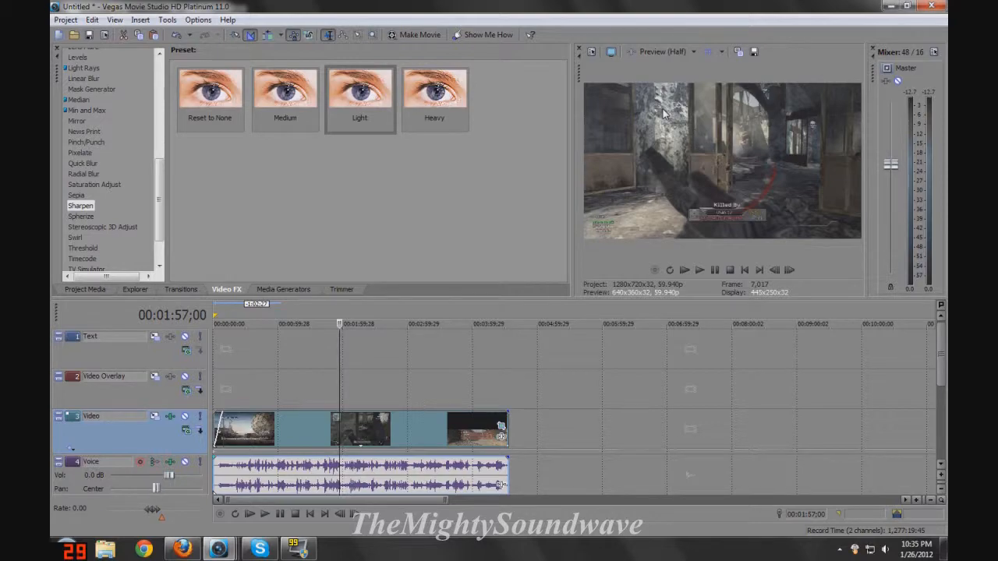
- Add the Color Corrector effect with the Studio RGB to Computer RGB preset to the Video track
drag(163, 173, 148, 114)
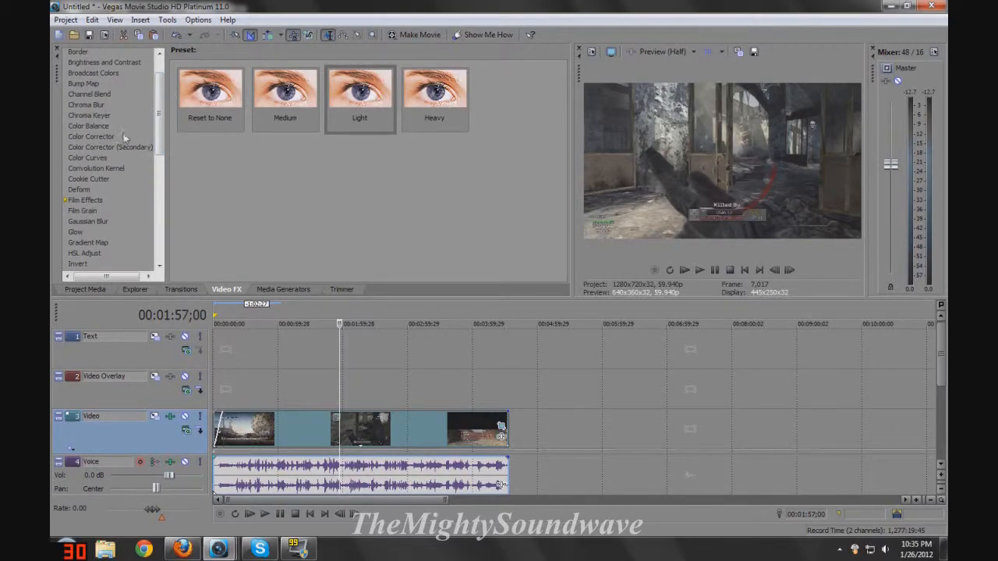
click(94, 137)
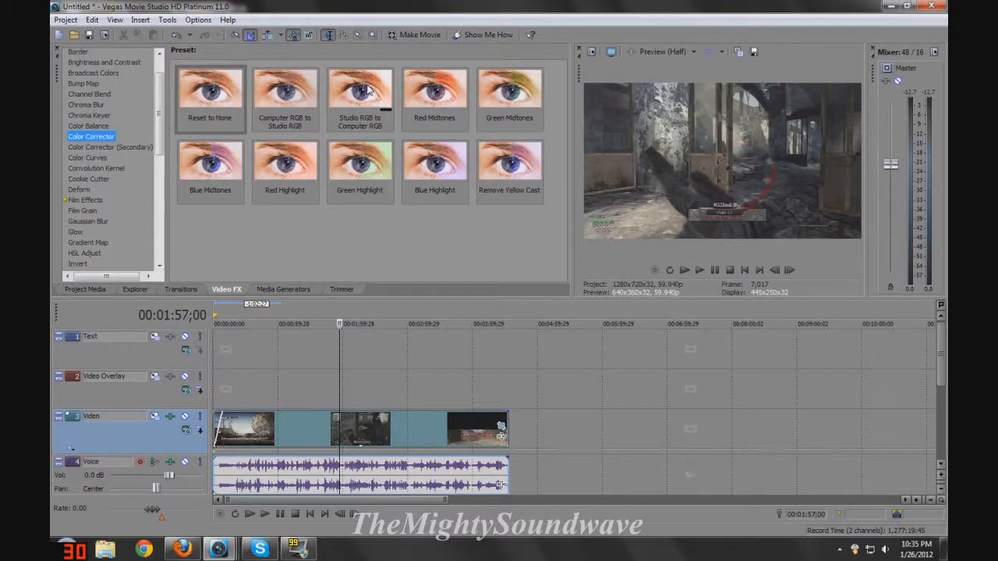
drag(363, 94, 160, 429)
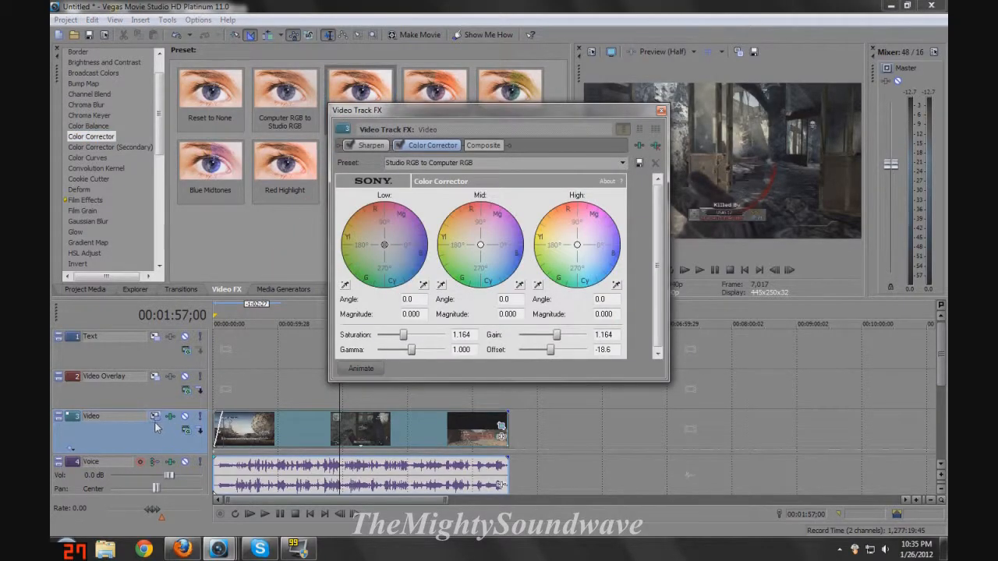
click(660, 113)
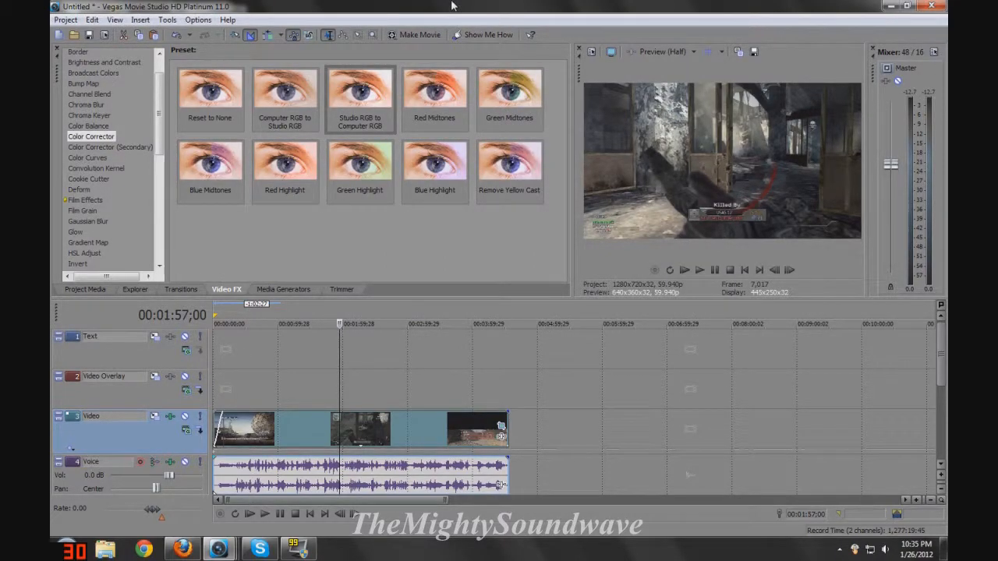
- Add the Color Corrector (Secondary) effect with the Studio RGB to Computer RGB preset to the Video track
click(110, 147)
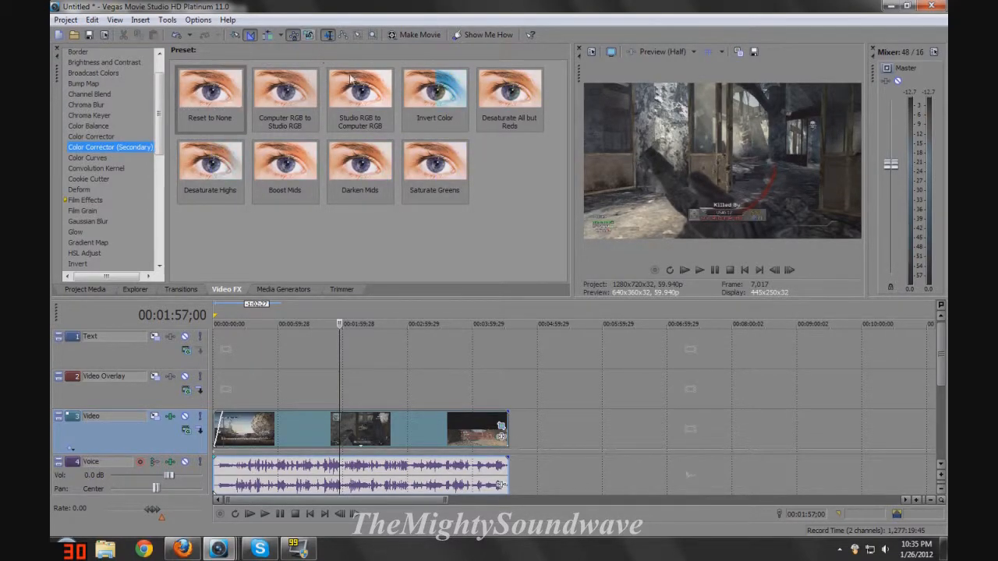
drag(373, 94, 144, 428)
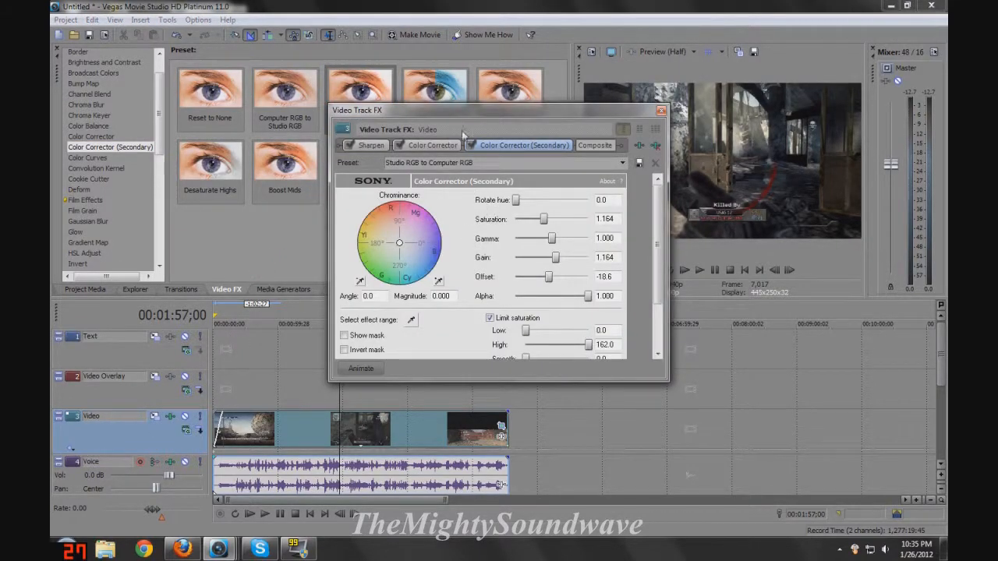
click(661, 112)
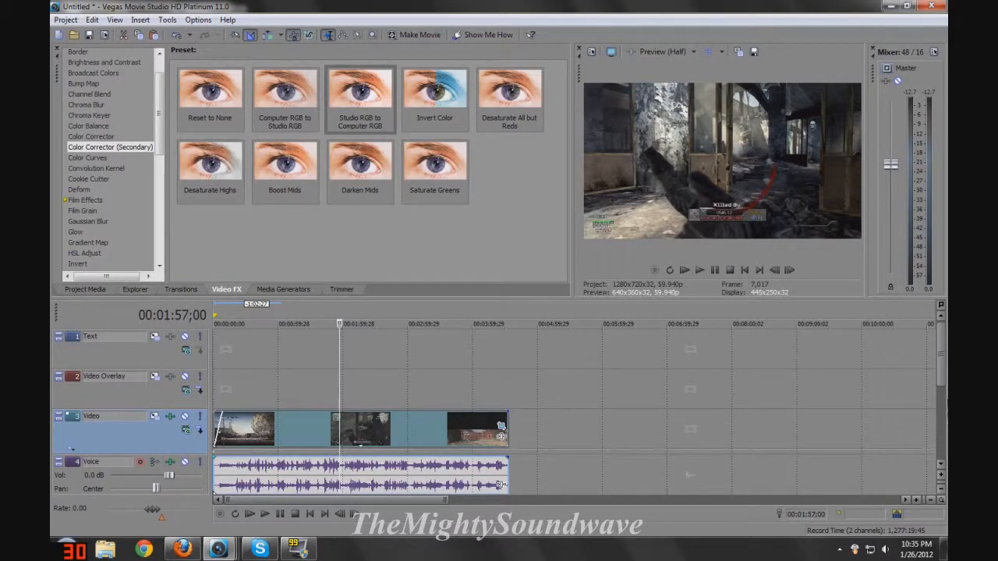
- Arm the Music track with the suggested recording folder and record a test take from 00:01:57;00 to about 00:02:05;20
drag(937, 336, 941, 360)
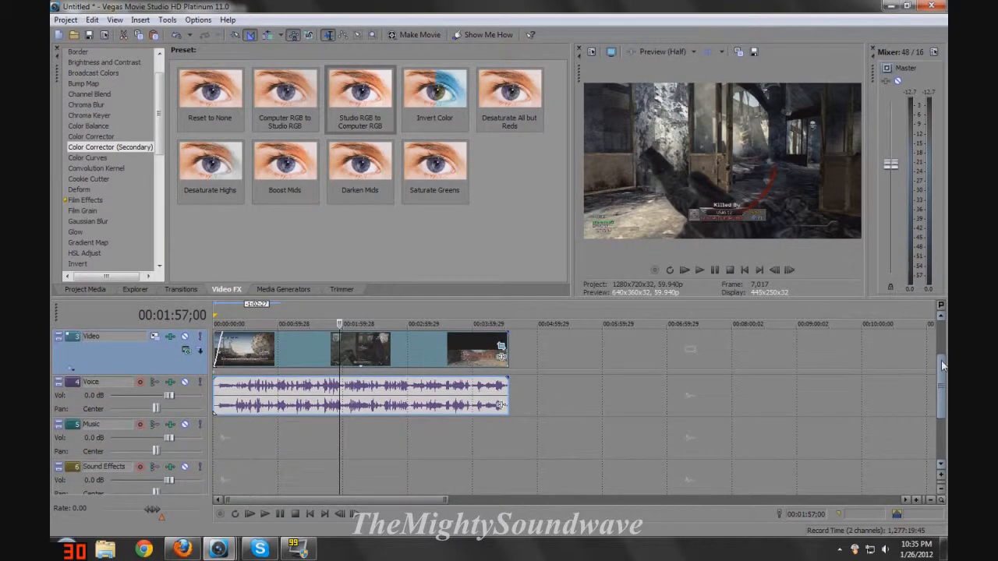
click(139, 426)
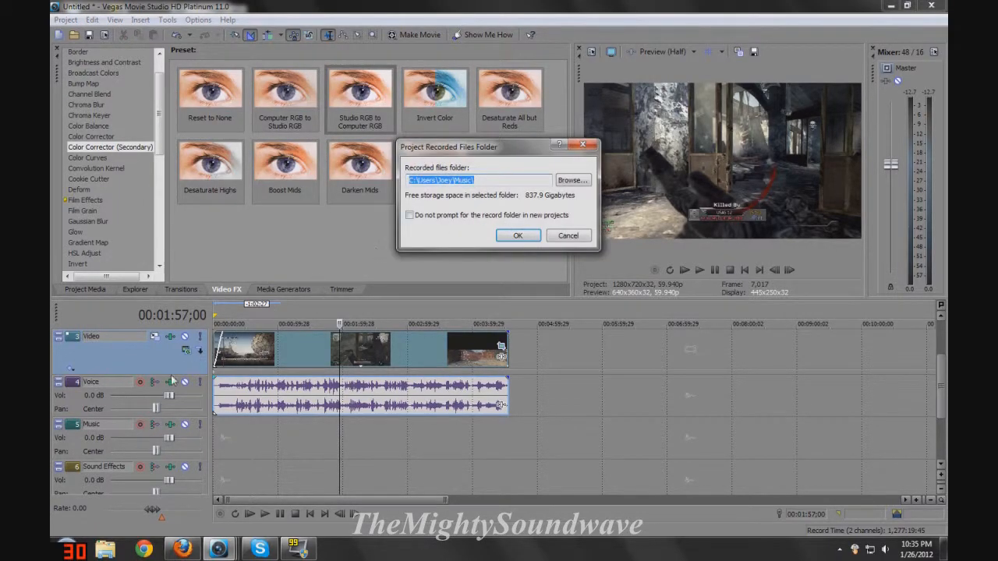
click(506, 242)
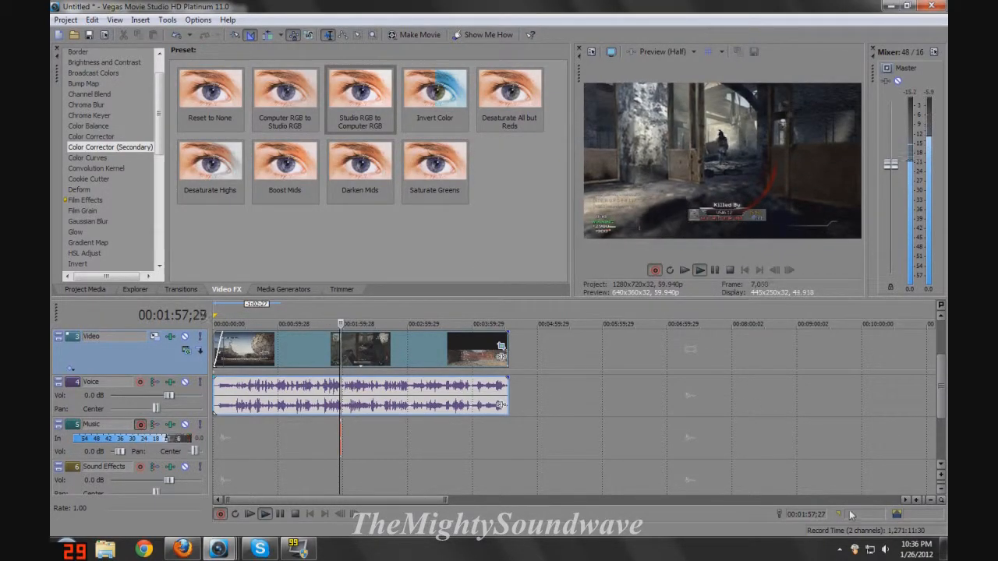
click(885, 549)
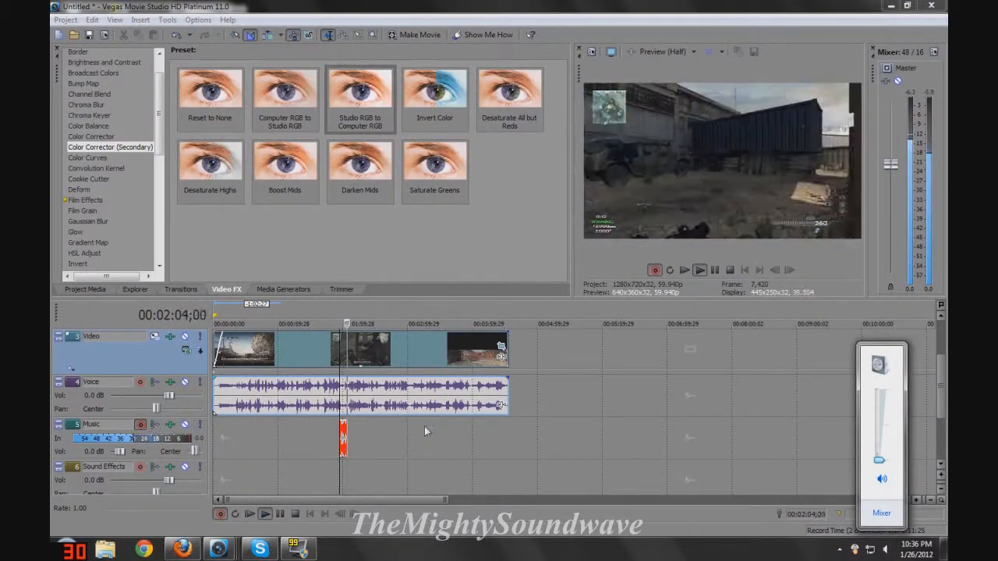
click(716, 271)
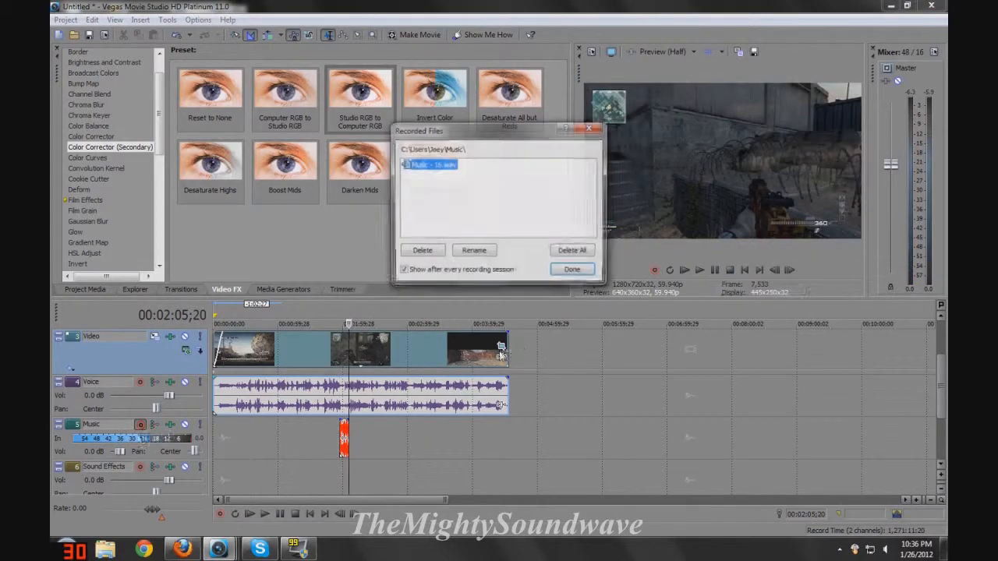
- Delete the recorded music test file from the drive and close the recorded files list
click(438, 251)
click(542, 227)
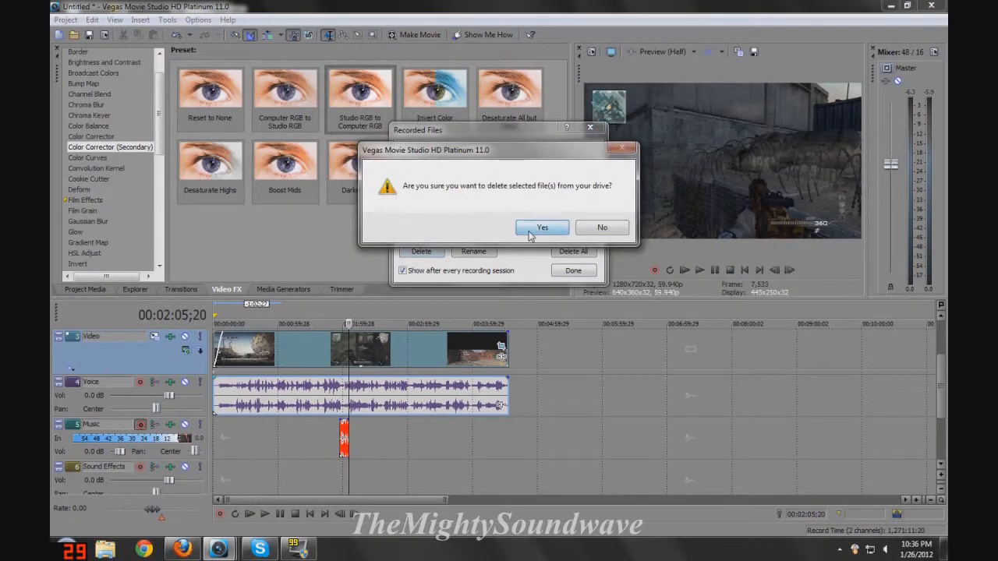
click(572, 271)
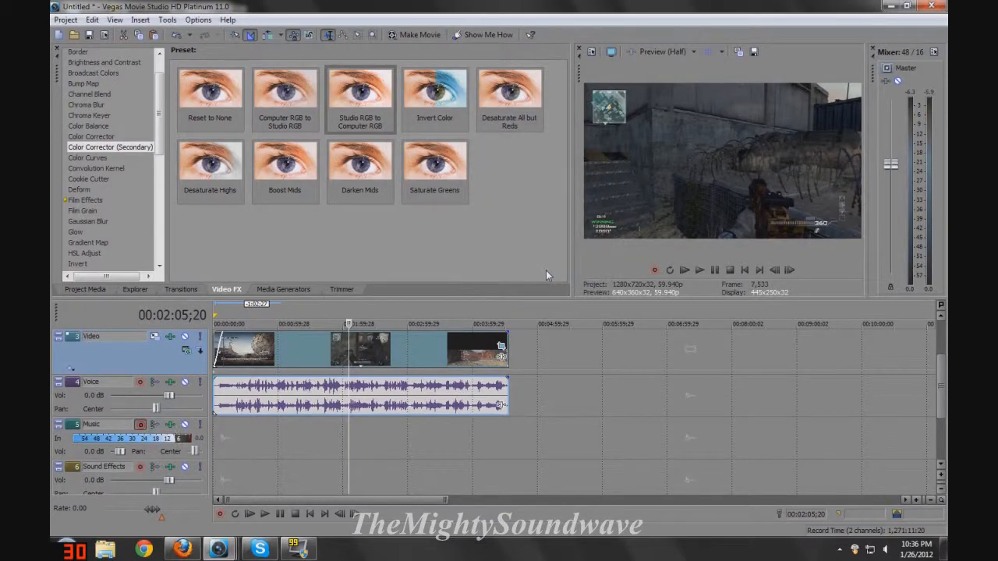
- Select the timeline range from 00:00:00;00 to 00:04:40;25 and set the video preview quality to Best (Full)
click(511, 345)
drag(513, 436, 216, 421)
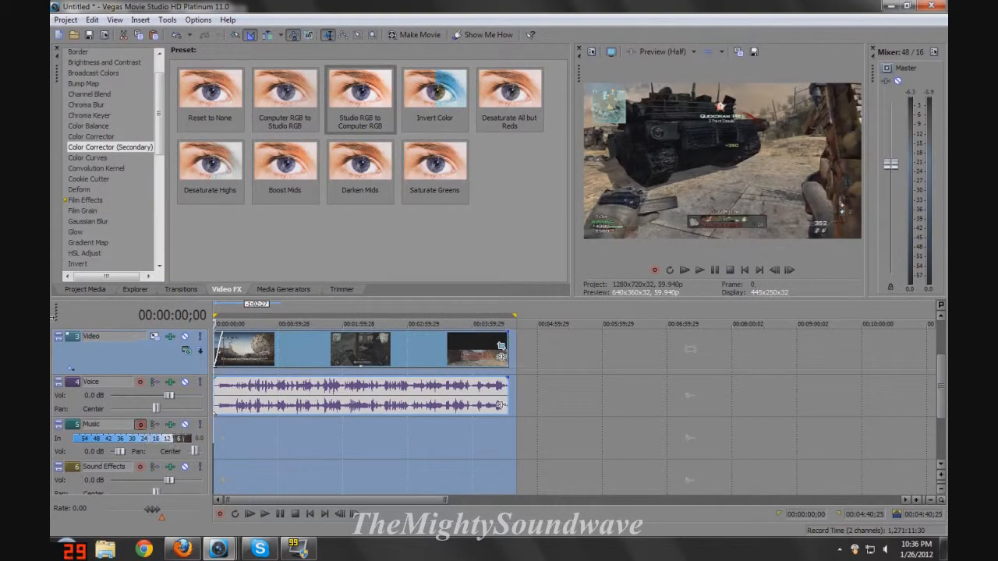
click(693, 52)
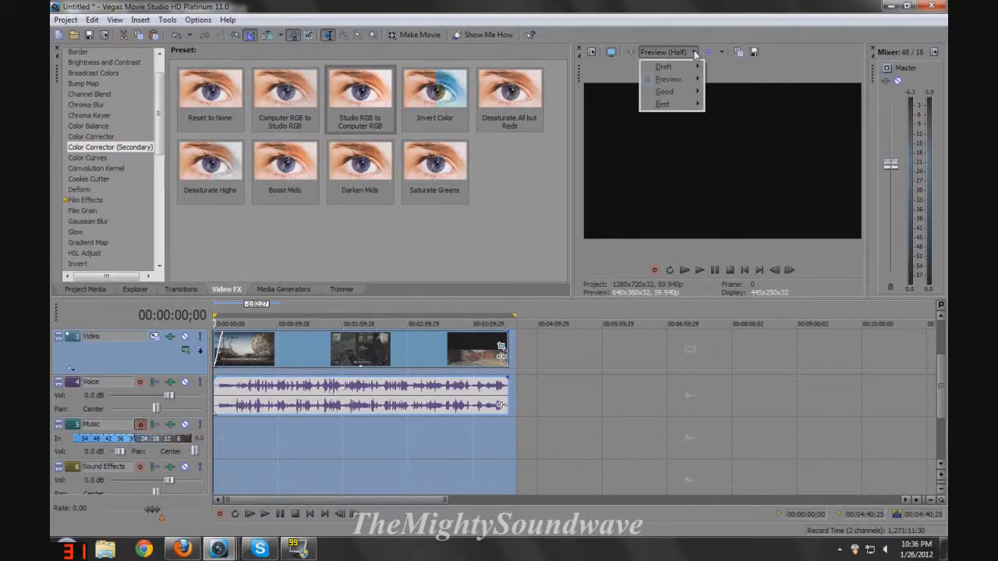
mouse_move(663, 107)
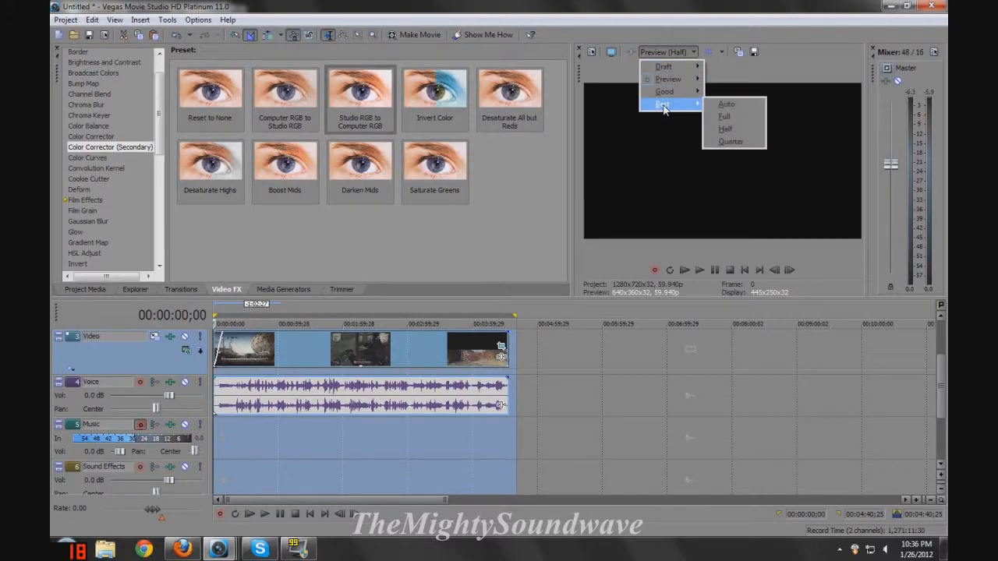
click(725, 117)
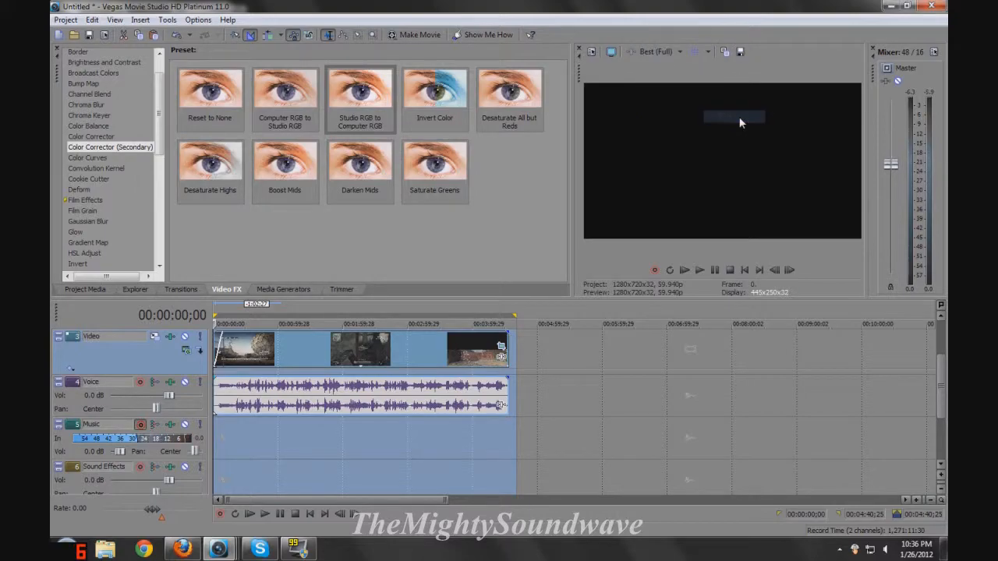
- Open the Render As settings, list all formats and choose the Windows Media Video V11 template 6 Mbps HD 720-30p Video
click(66, 23)
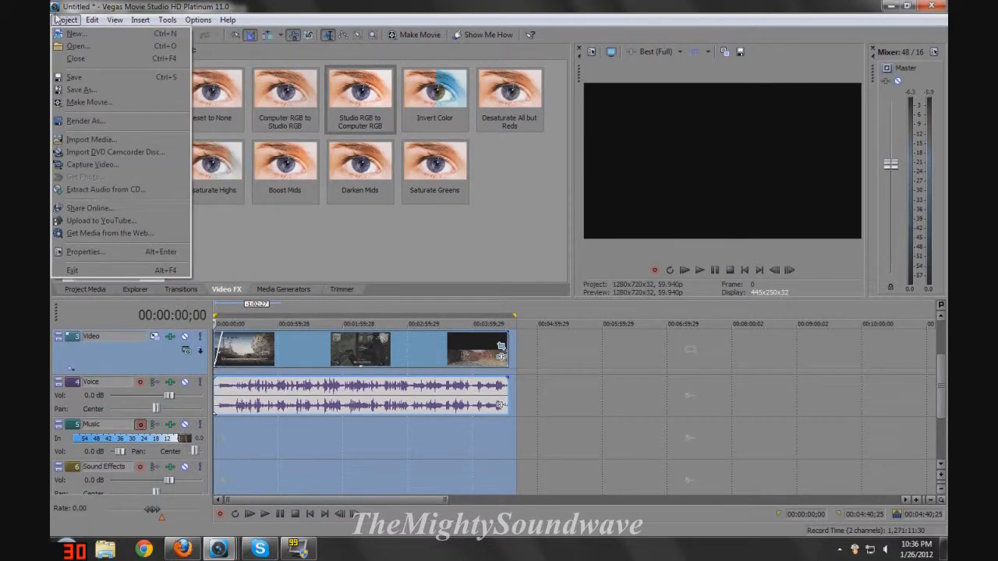
click(83, 119)
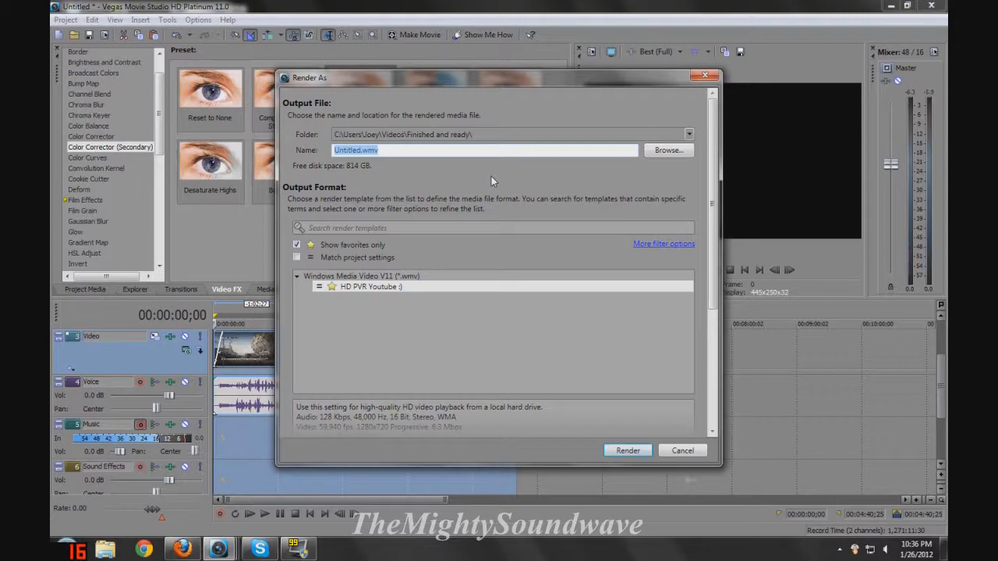
click(296, 245)
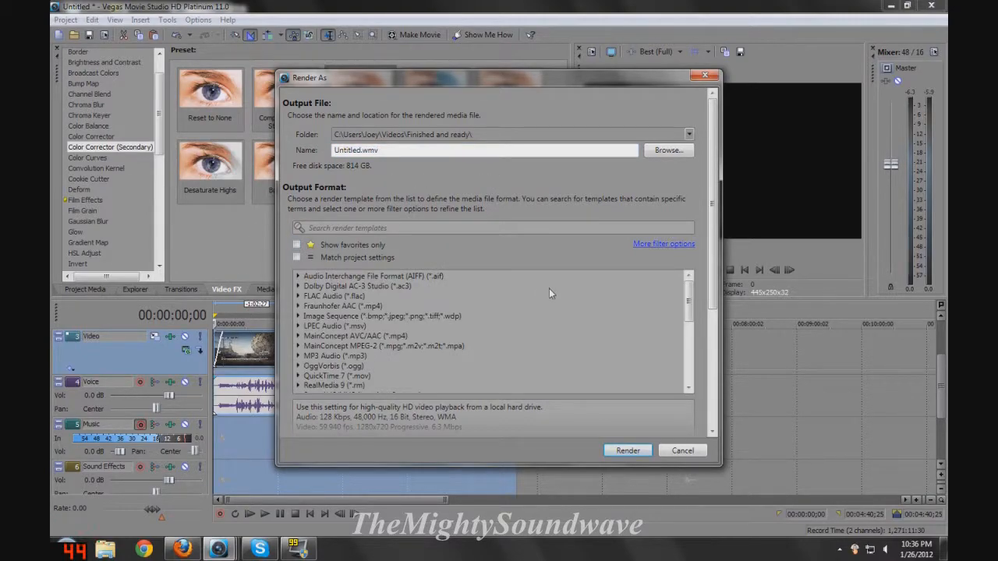
drag(690, 289, 728, 366)
click(297, 355)
drag(730, 467, 674, 389)
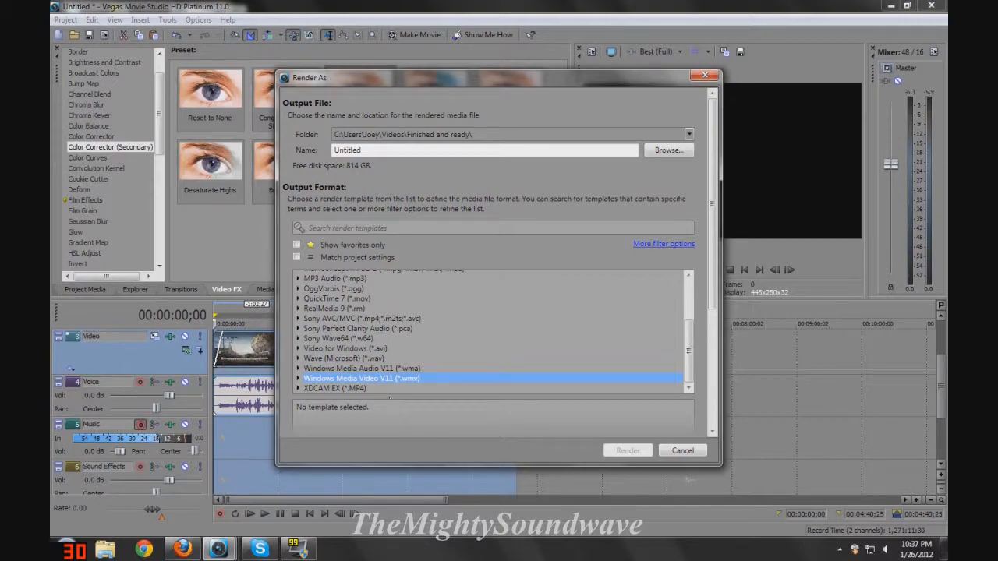
click(298, 379)
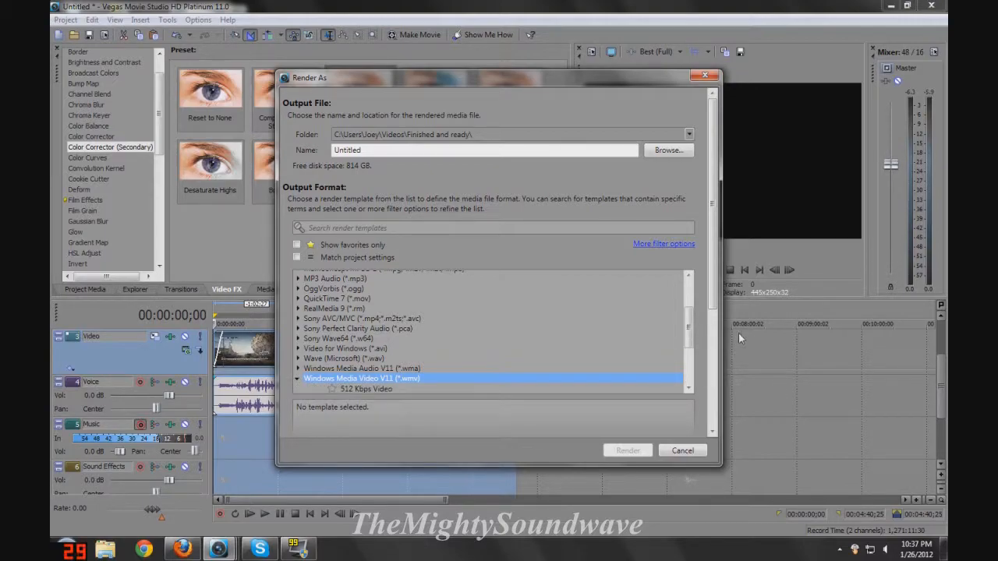
drag(690, 310, 690, 345)
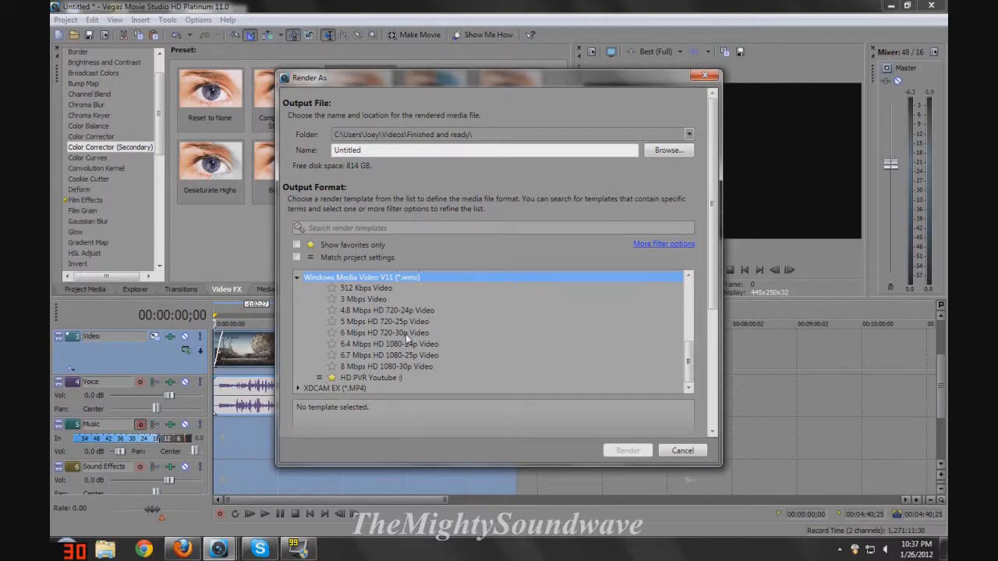
click(355, 333)
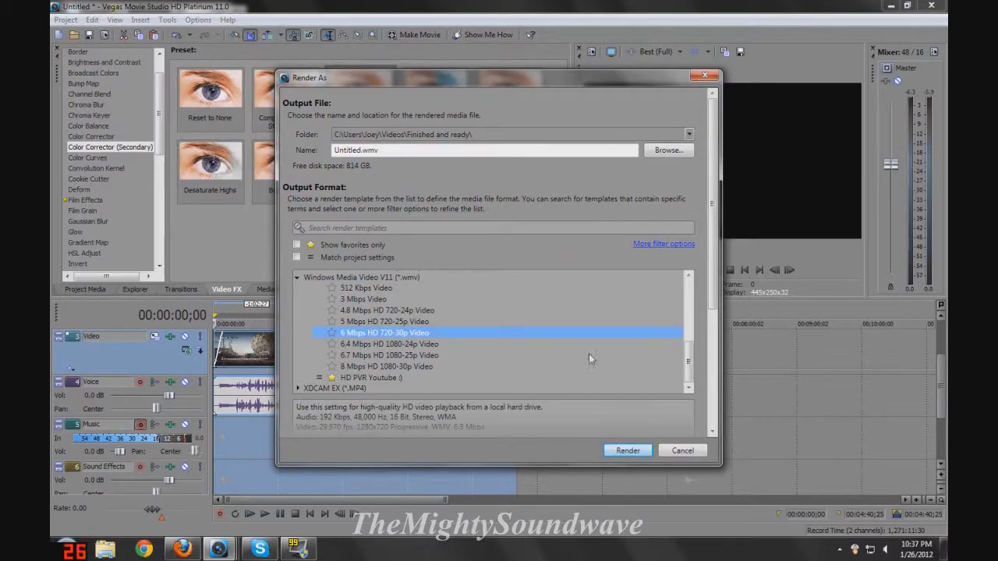
- Customize the template's video settings to 59.94 (Double NTSC) frame rate, 3 seconds per keyframe and video smoothness 100
drag(714, 199, 714, 241)
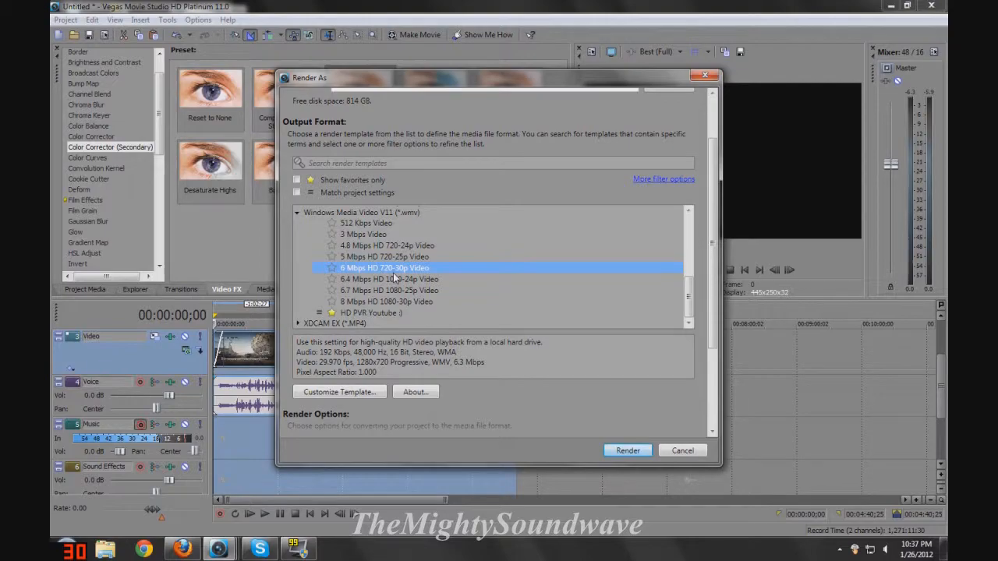
click(344, 392)
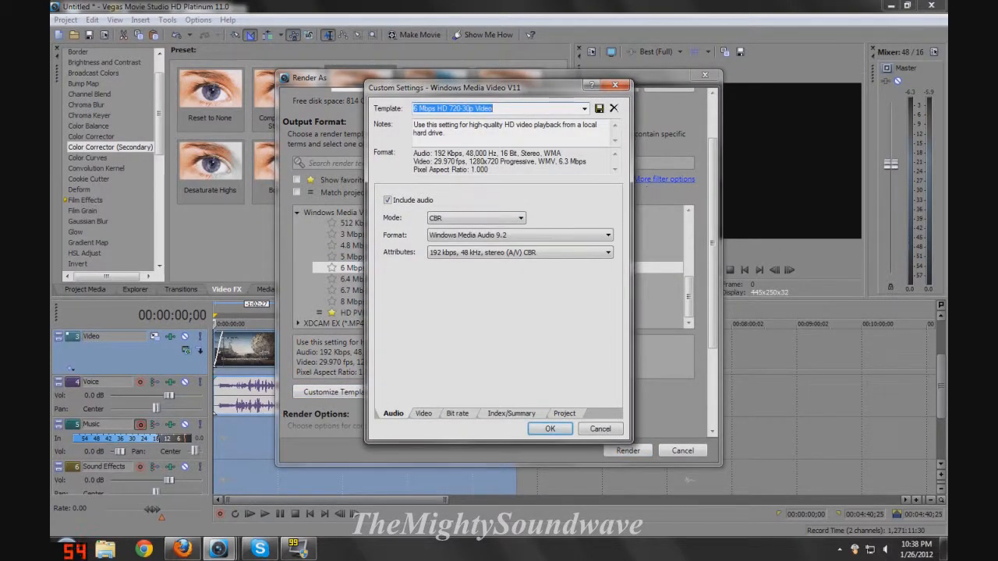
click(422, 411)
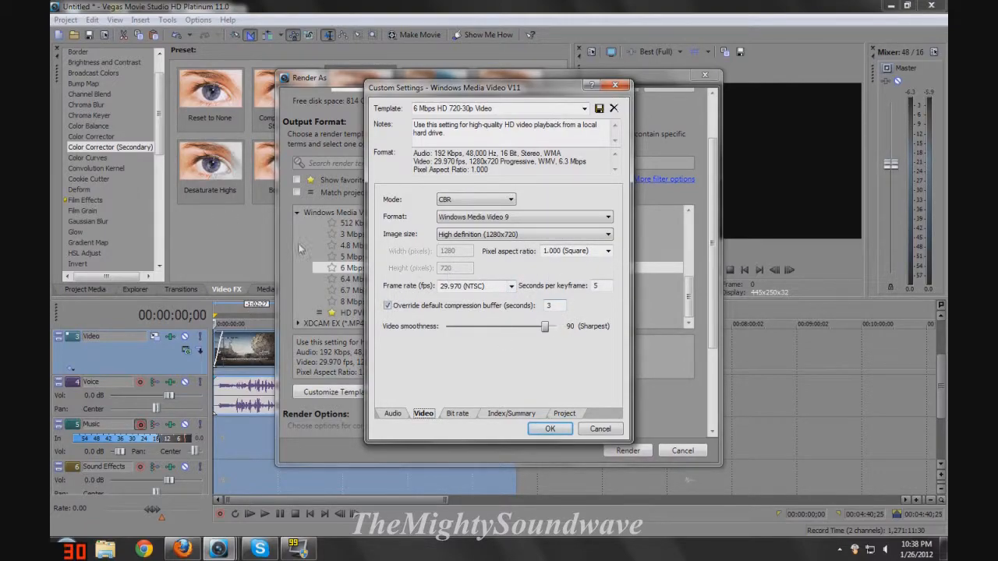
click(510, 286)
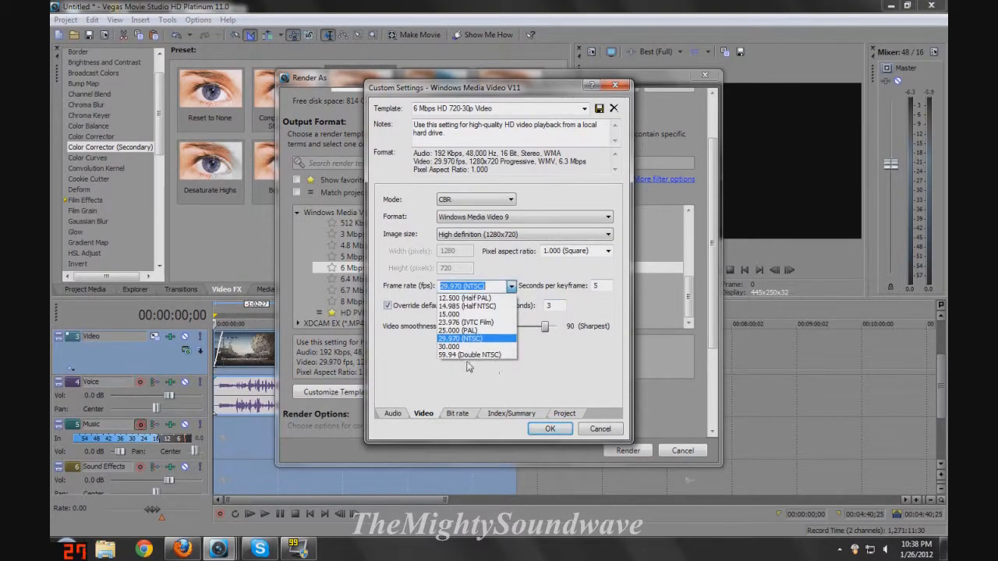
click(467, 355)
click(597, 285)
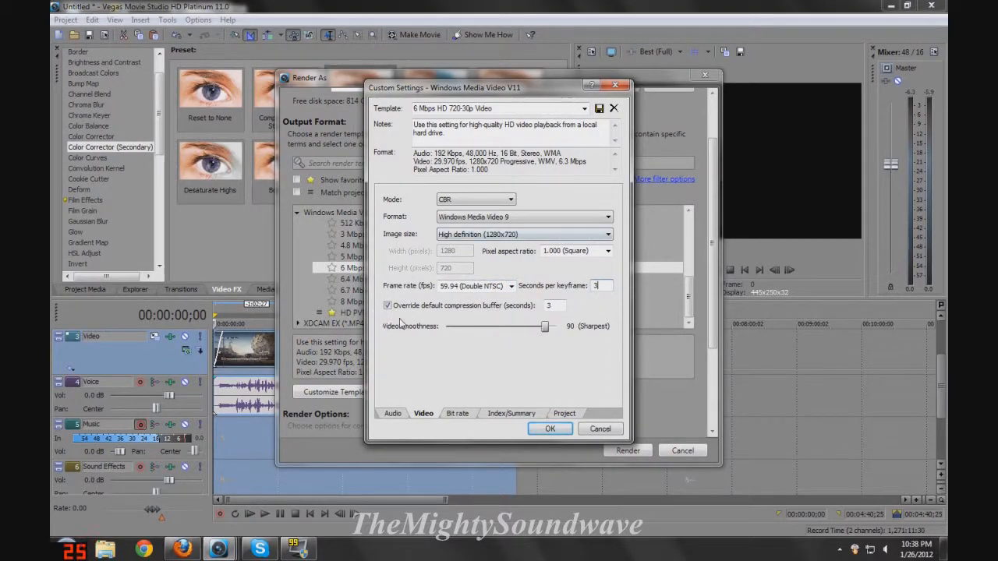
drag(544, 326, 556, 327)
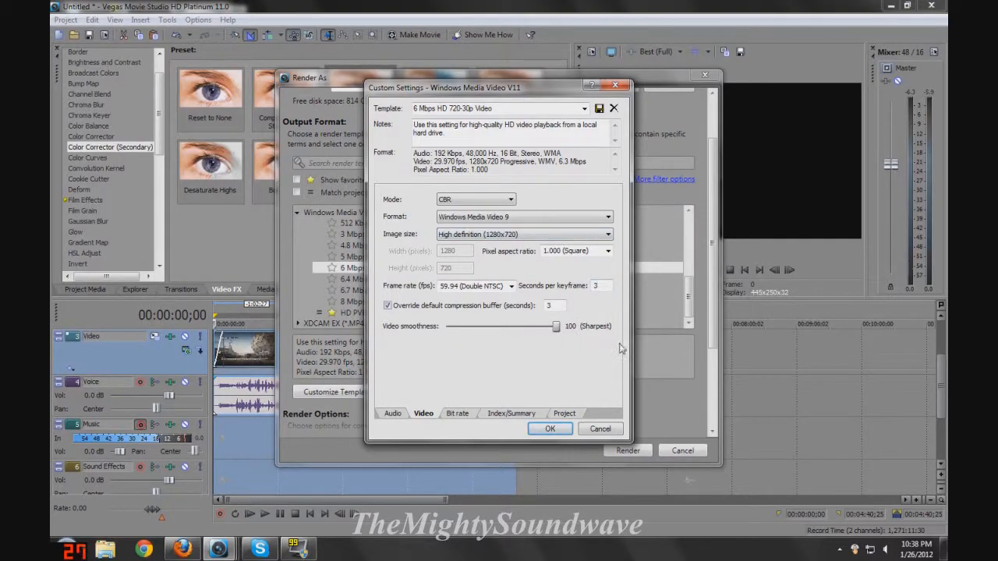
- Set the template's Internet/LAN bit rate to 15 M and video rendering quality to Best, then accept the custom settings
click(470, 415)
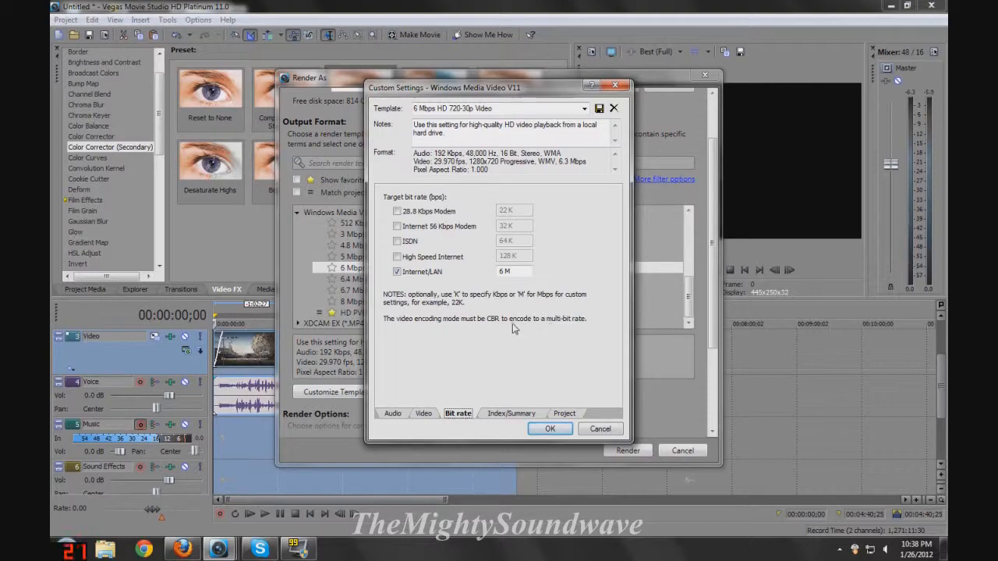
click(504, 272)
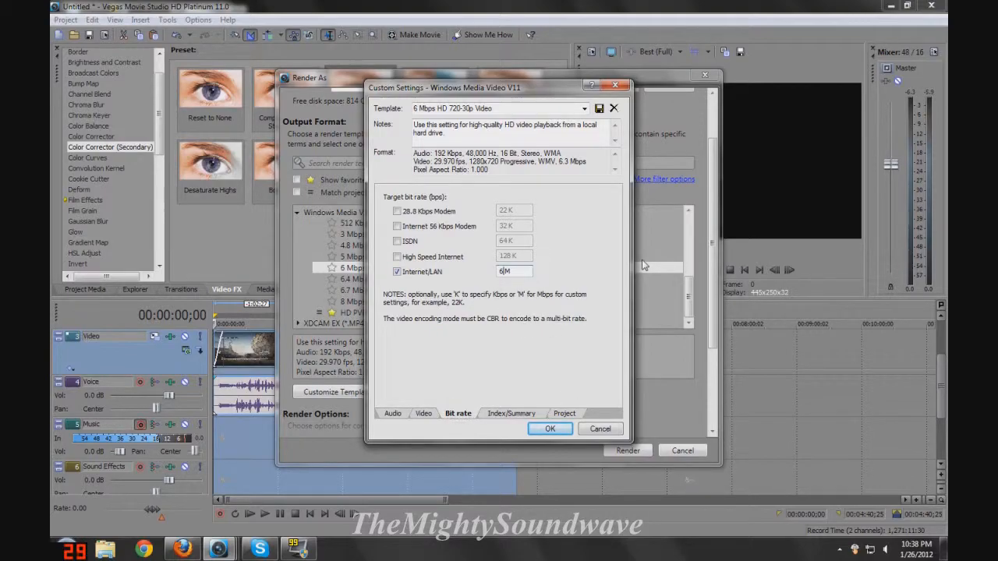
text(15)
click(506, 415)
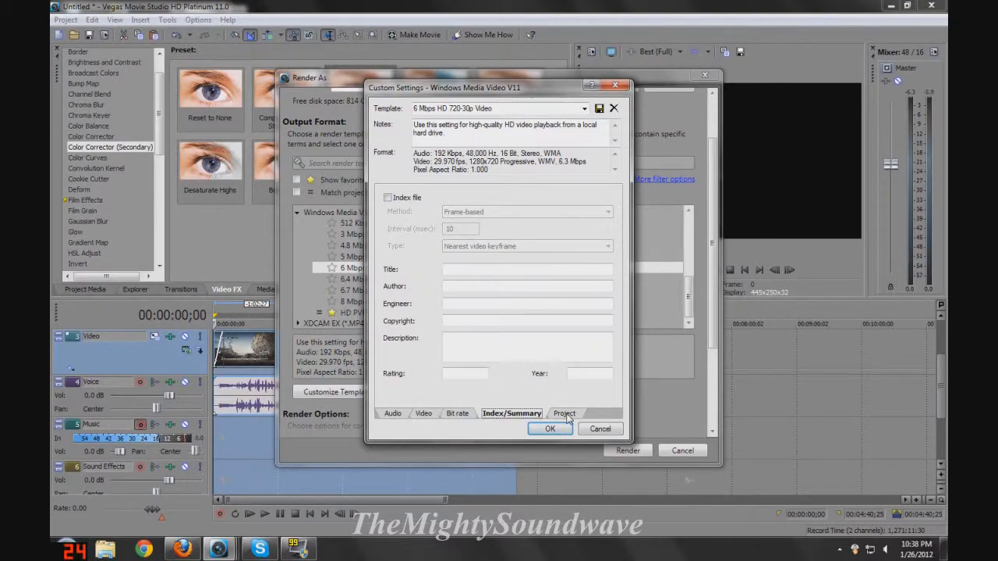
click(566, 415)
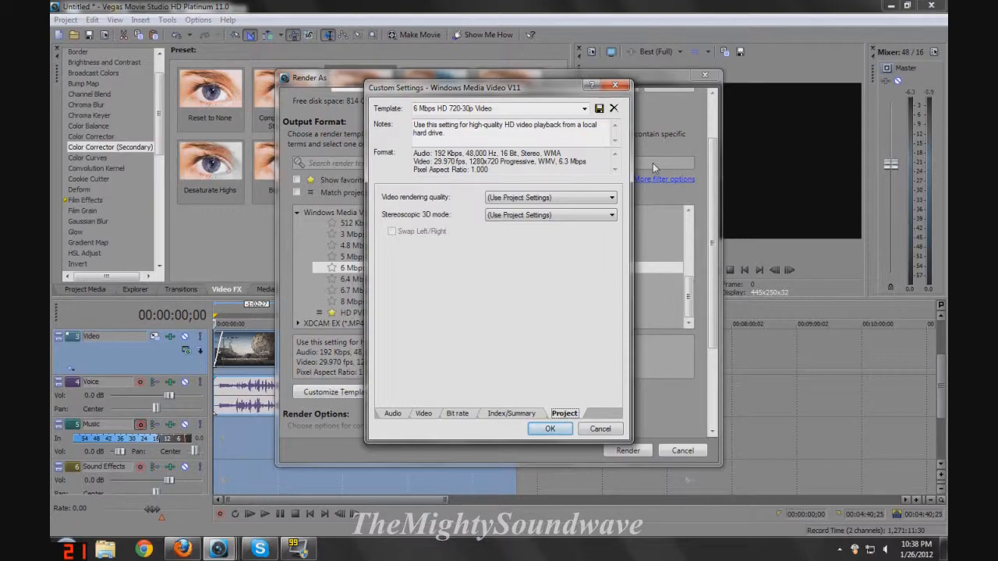
click(510, 198)
click(498, 241)
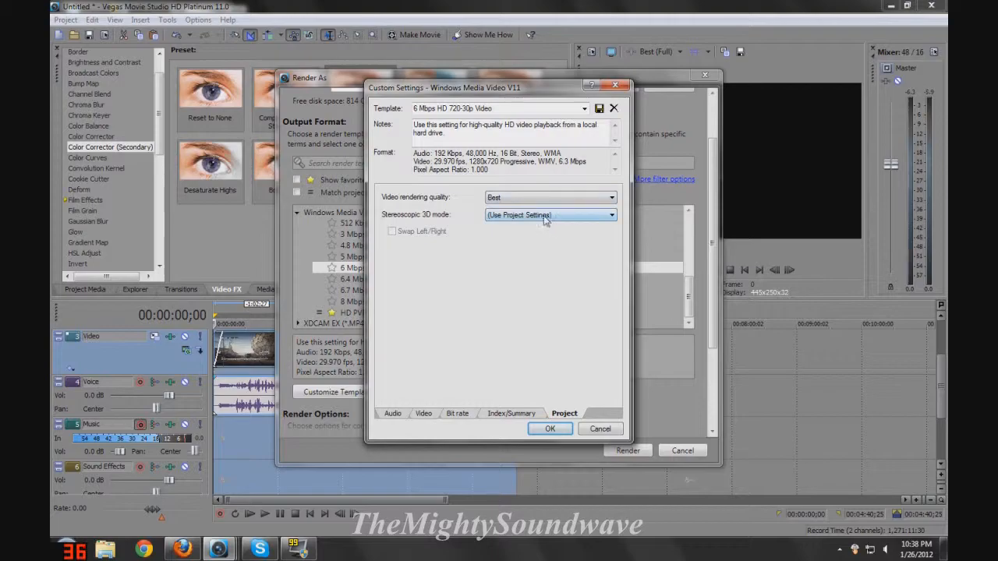
click(549, 429)
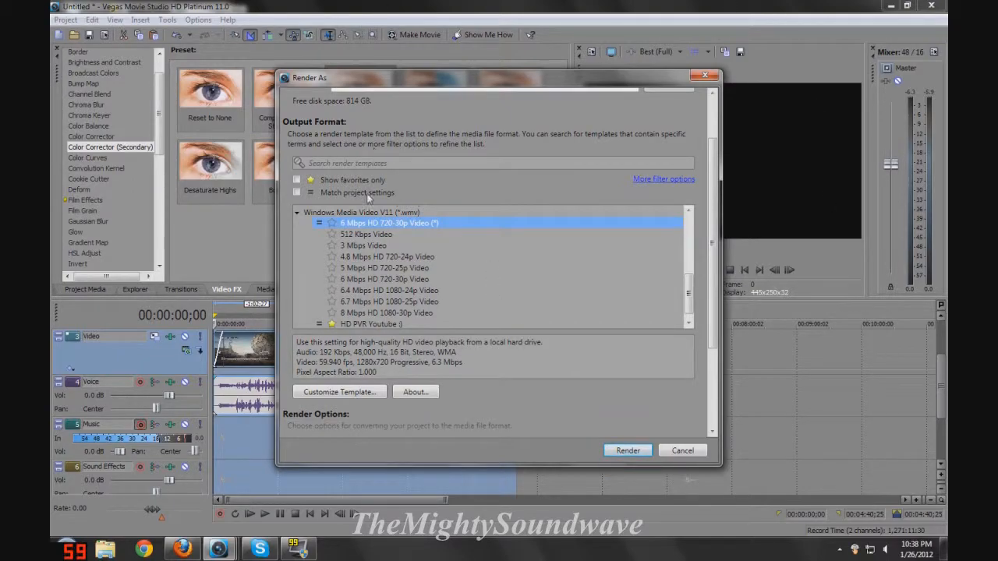
click(363, 398)
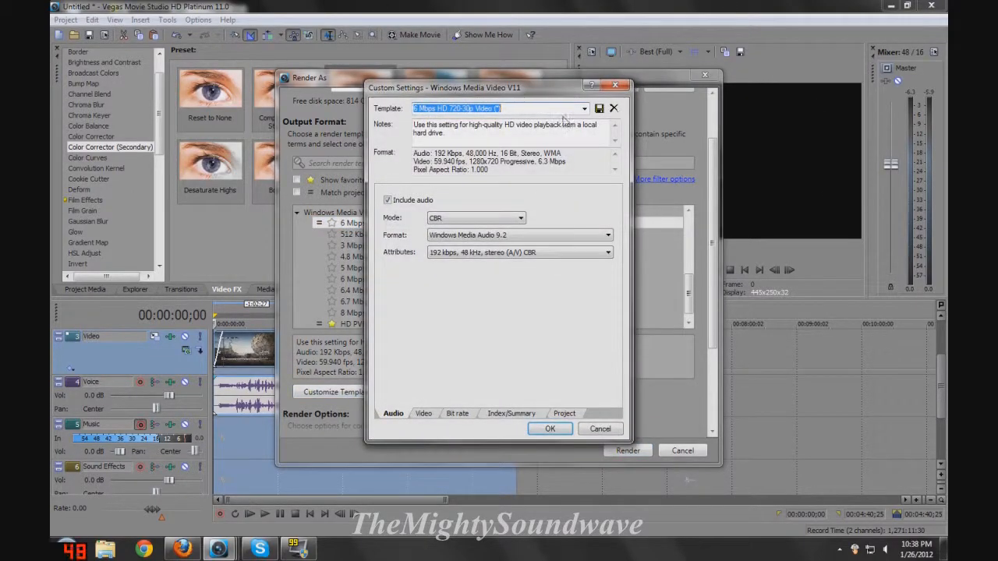
text(blah)
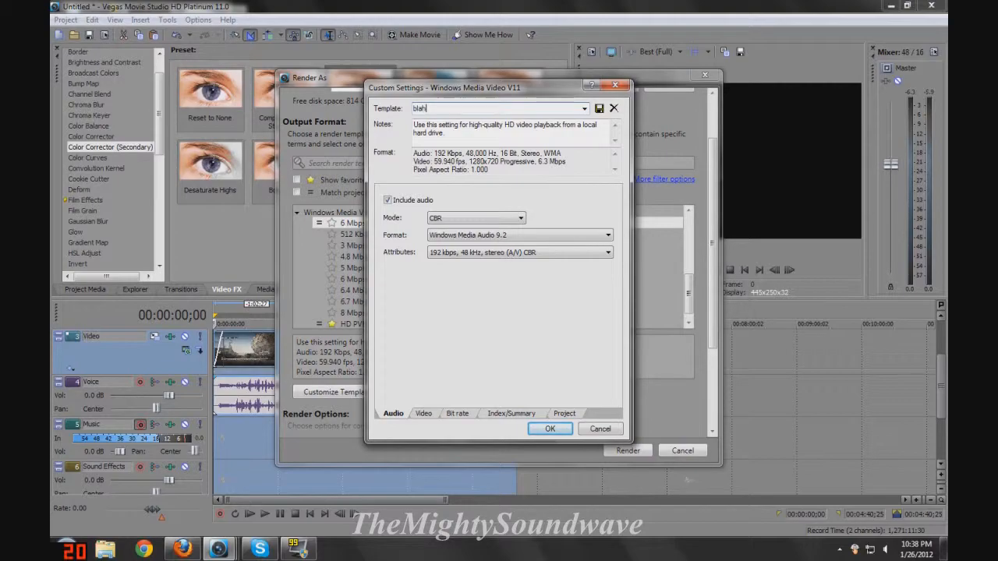
text( blah)
mouse_move(448, 86)
mouse_down()
mouse_move(667, 169)
mouse_move(507, 135)
mouse_move(510, 179)
mouse_move(449, 99)
mouse_up()
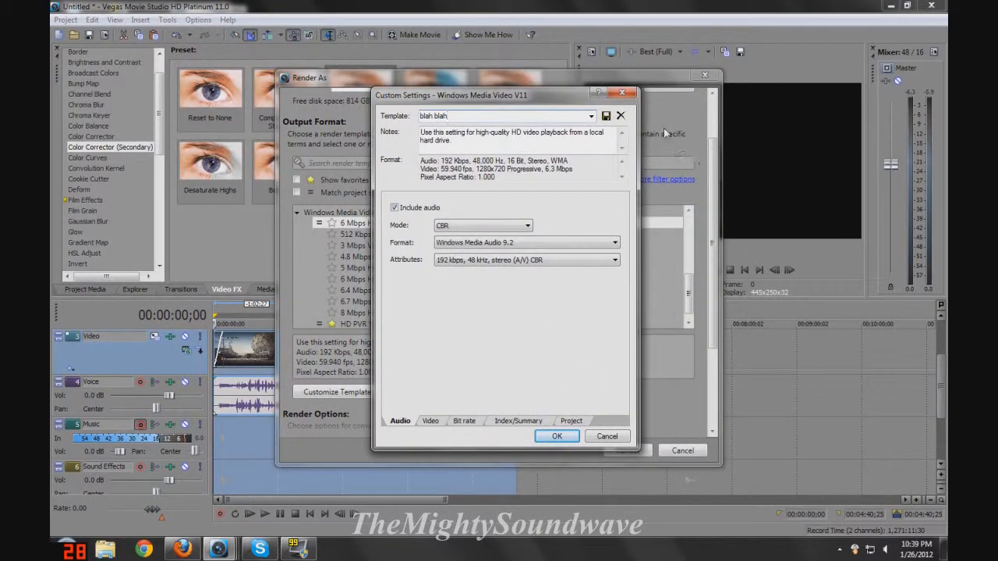
click(622, 94)
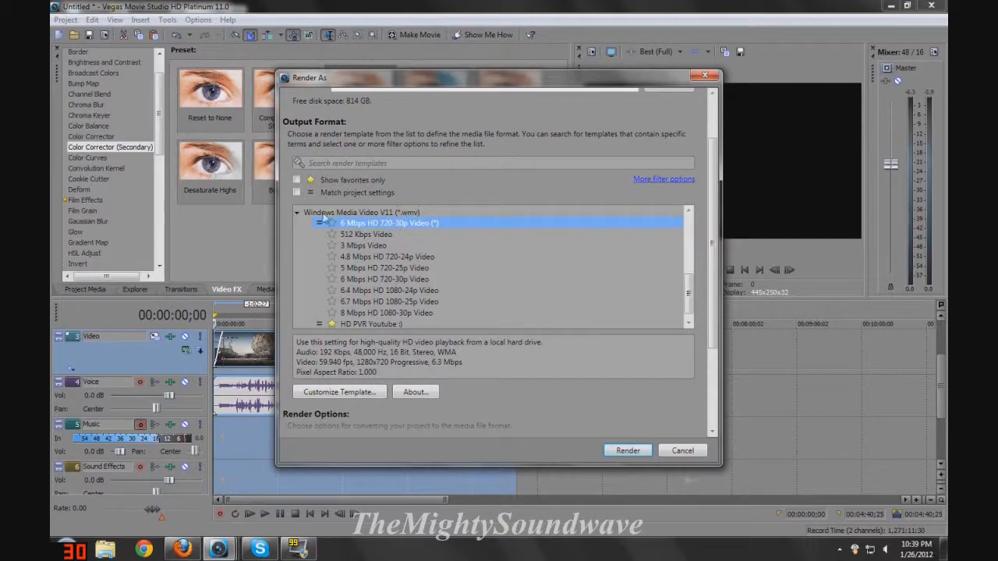
- Show only favorite templates and start rendering Untitled.wmv with the HD PVR Youtube :) template
click(296, 181)
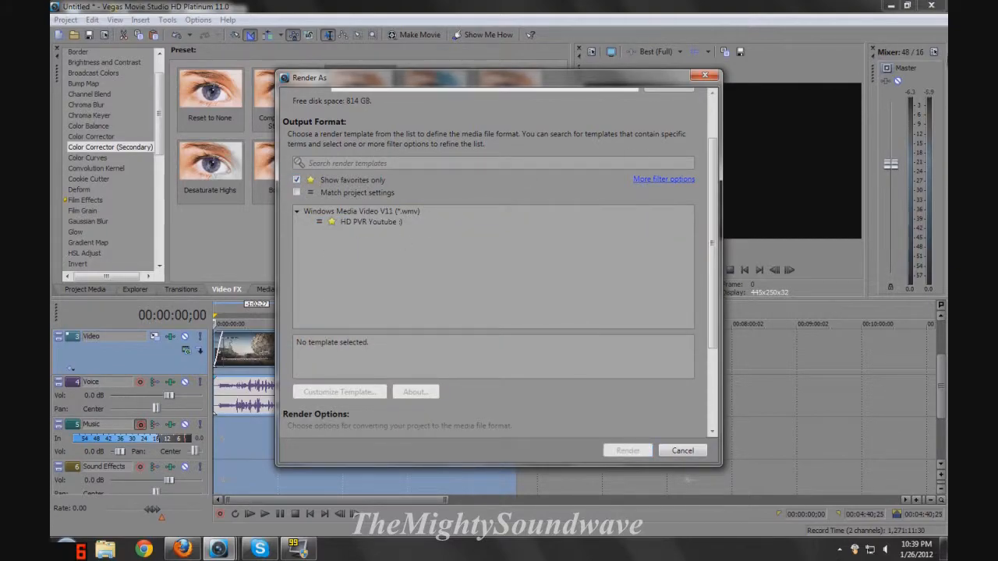
click(365, 226)
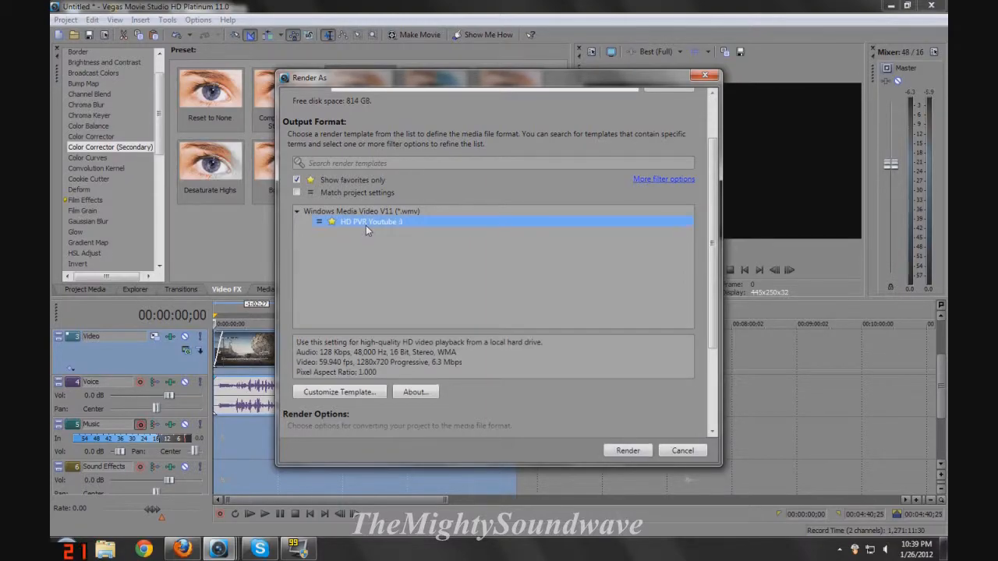
click(626, 450)
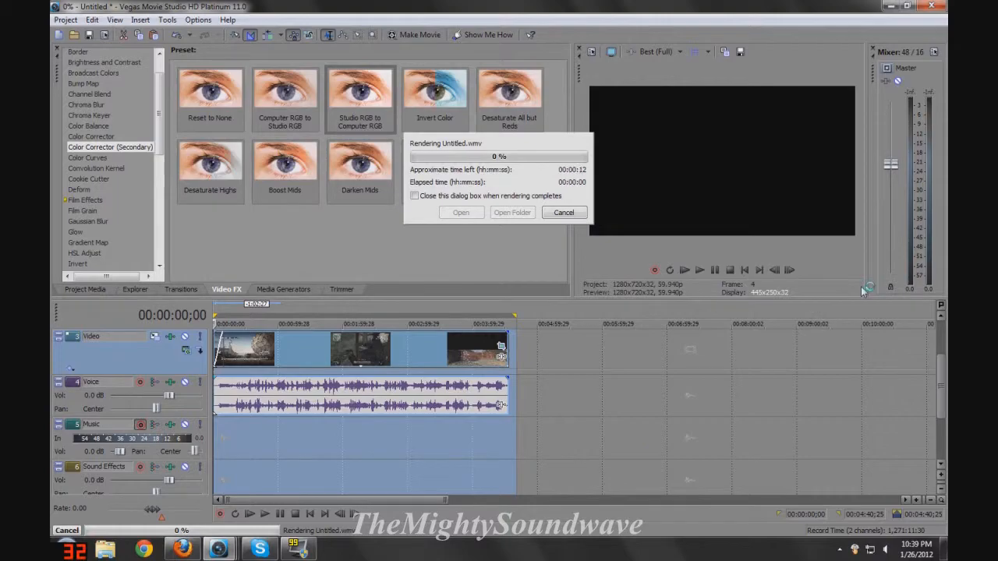